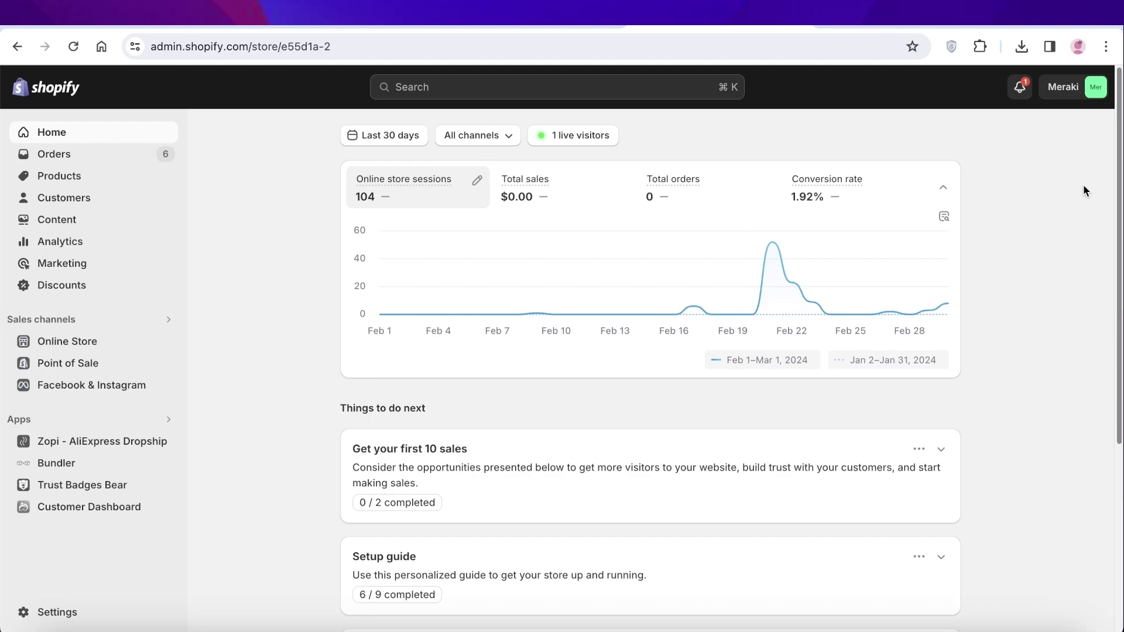
# Go to the Online Store themes page from the sidebar.
pyautogui.click(91, 348)
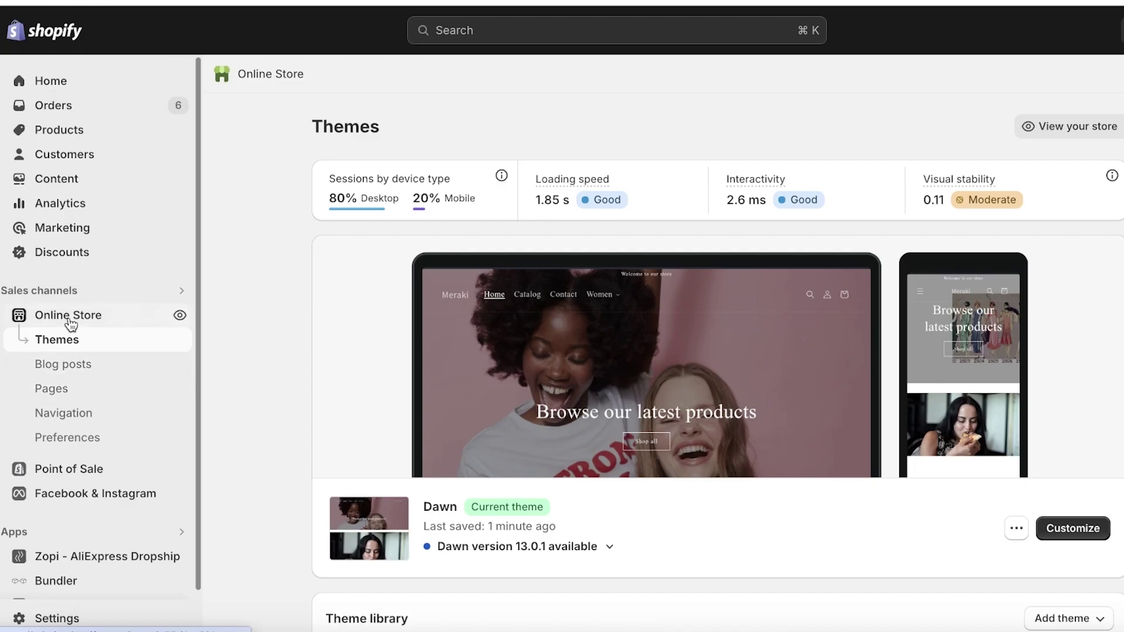
# Customize Dawn, browse the Add section list, then exit the editor back to Themes.
pyautogui.click(1089, 531)
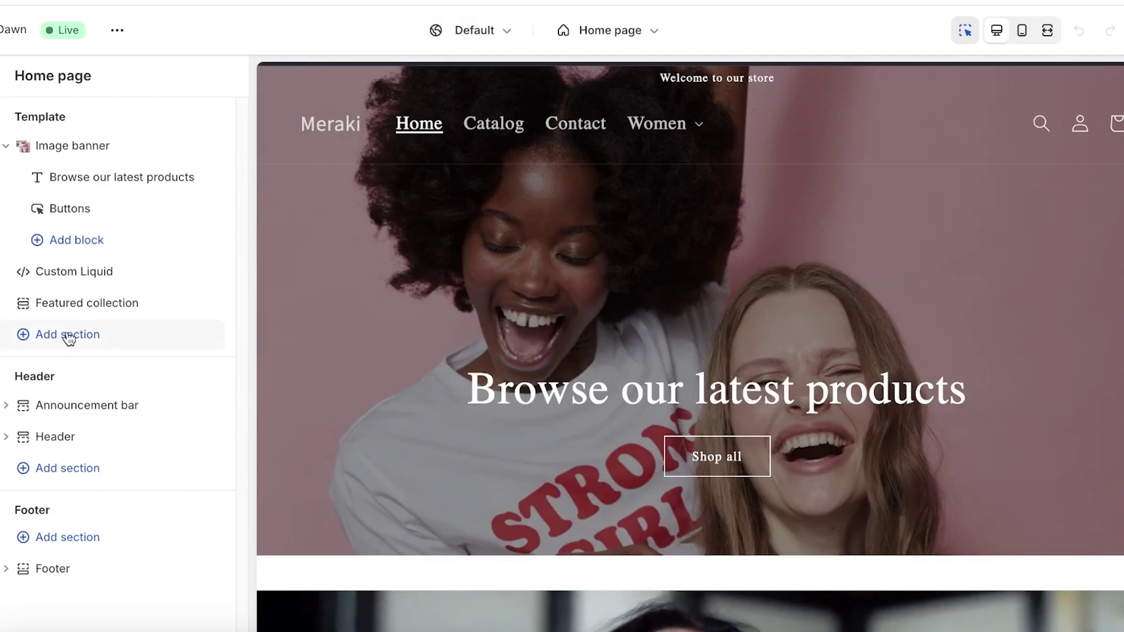
pyautogui.click(67, 335)
pyautogui.scroll(-2, 388, 458)
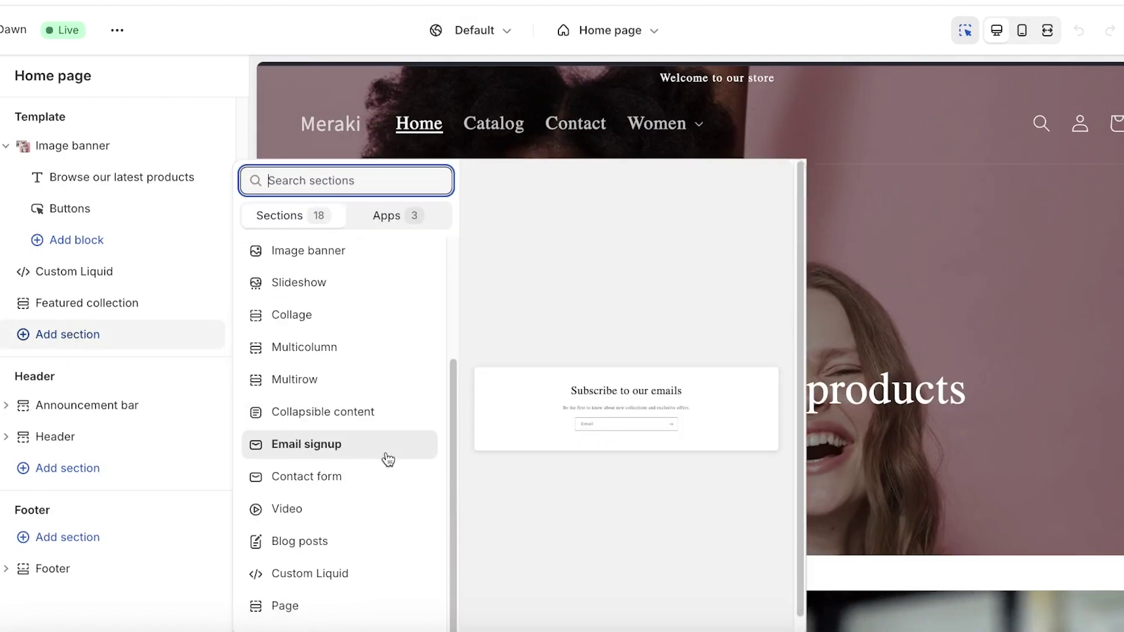
pyautogui.scroll(-1, 378, 492)
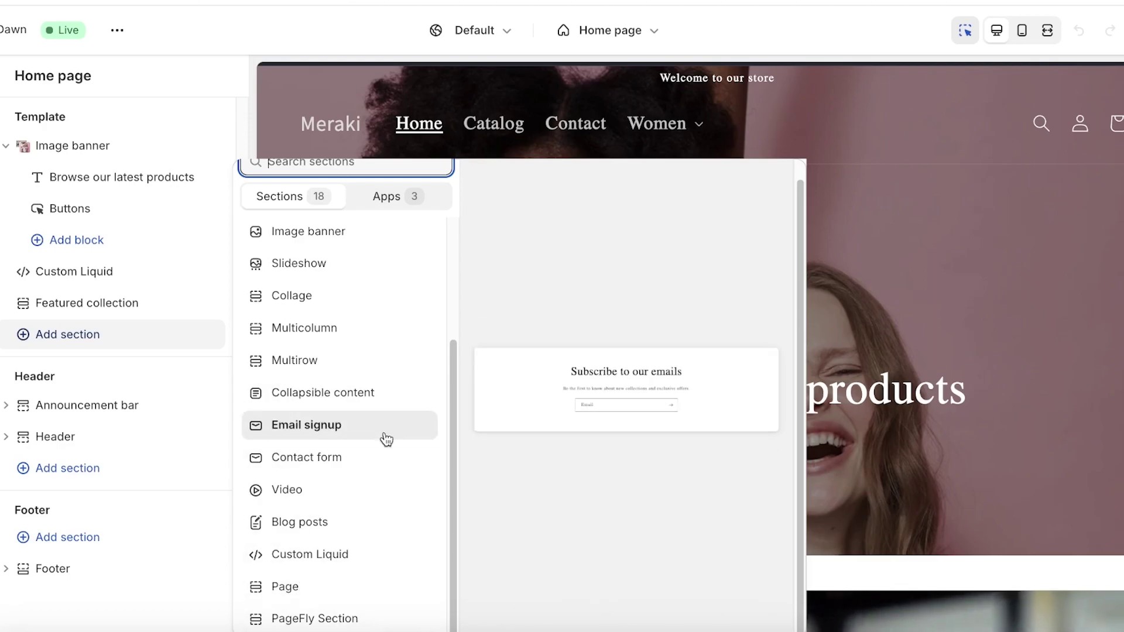
pyautogui.press('Up')
pyautogui.press('Up')
pyautogui.press('Up')
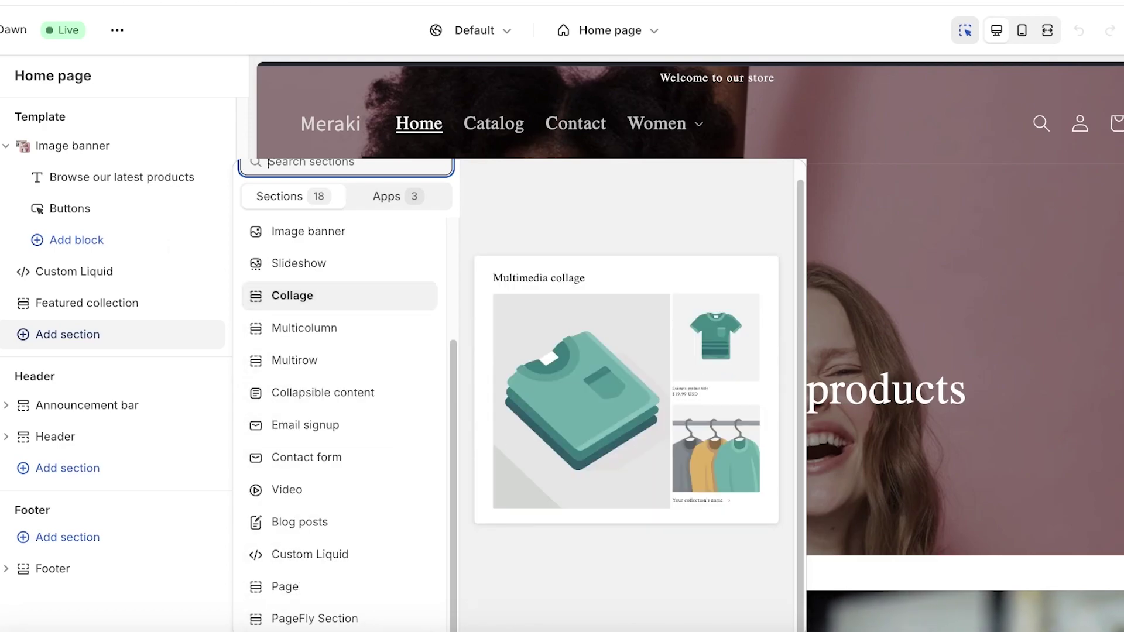
pyautogui.press('Escape')
pyautogui.click(16, 31)
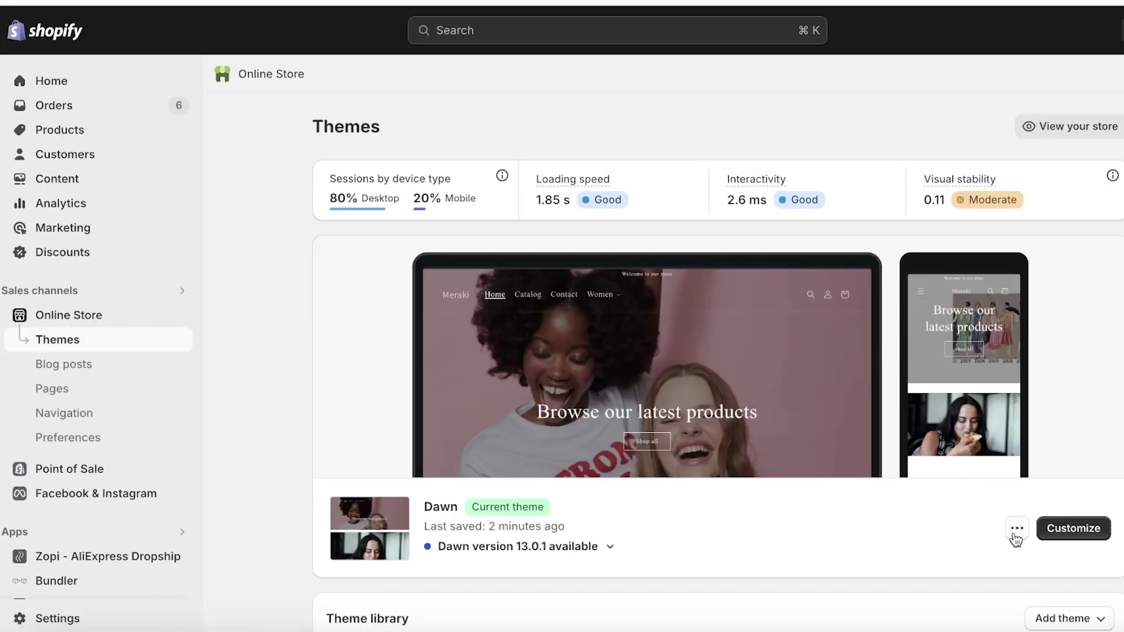
pyautogui.moveTo(35, 315)
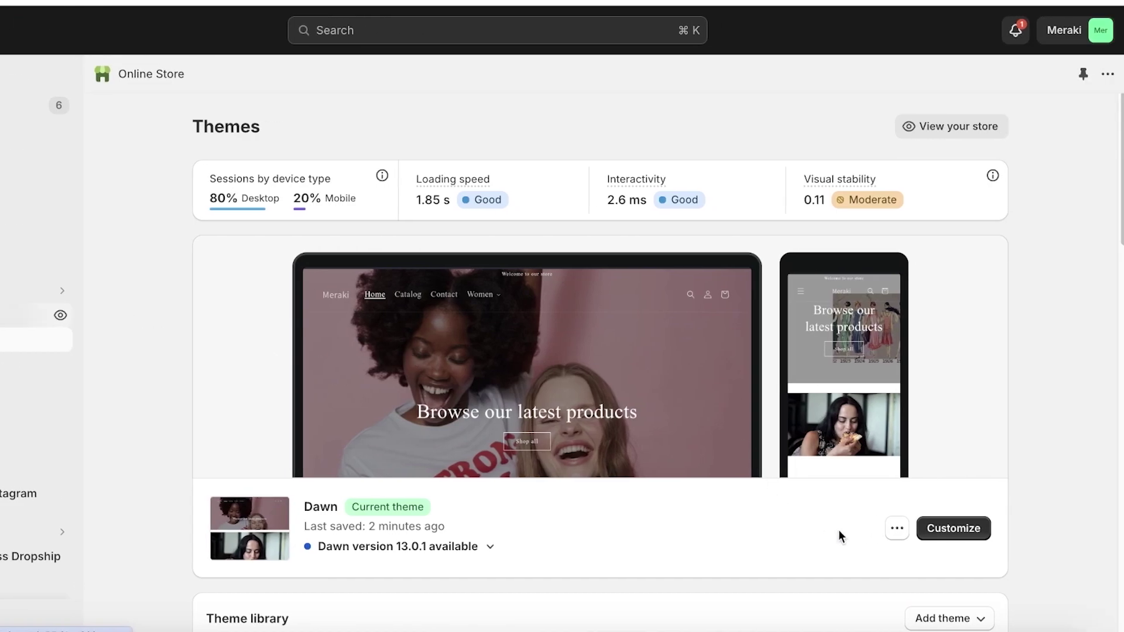
# Choose Edit code from the Dawn theme's actions menu.
pyautogui.click(894, 531)
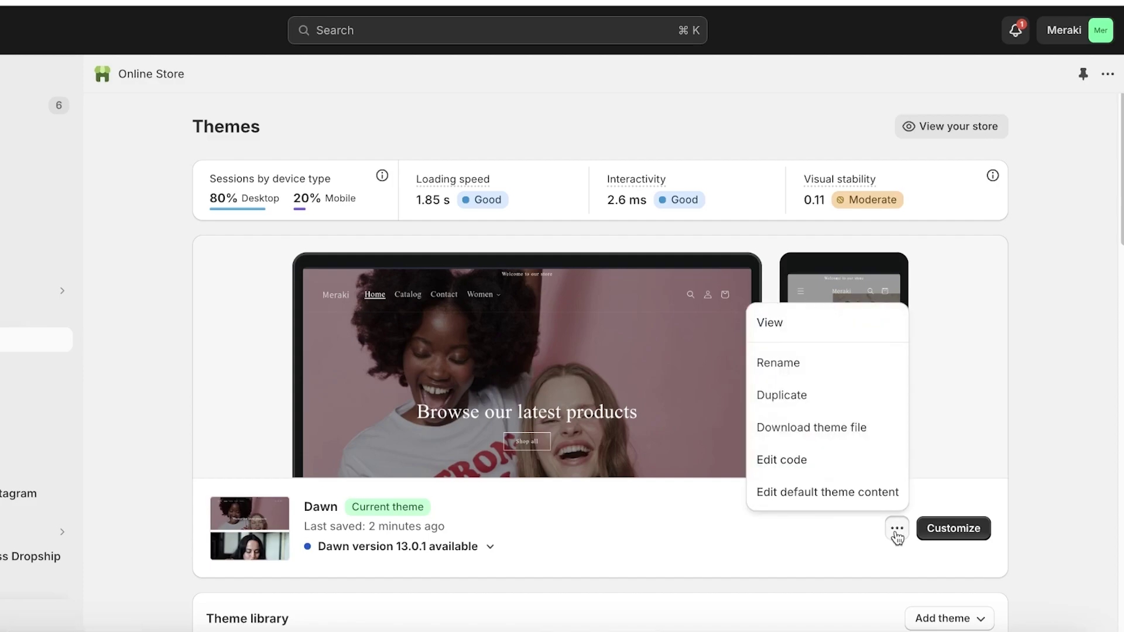
pyautogui.scroll(-3, 828, 530)
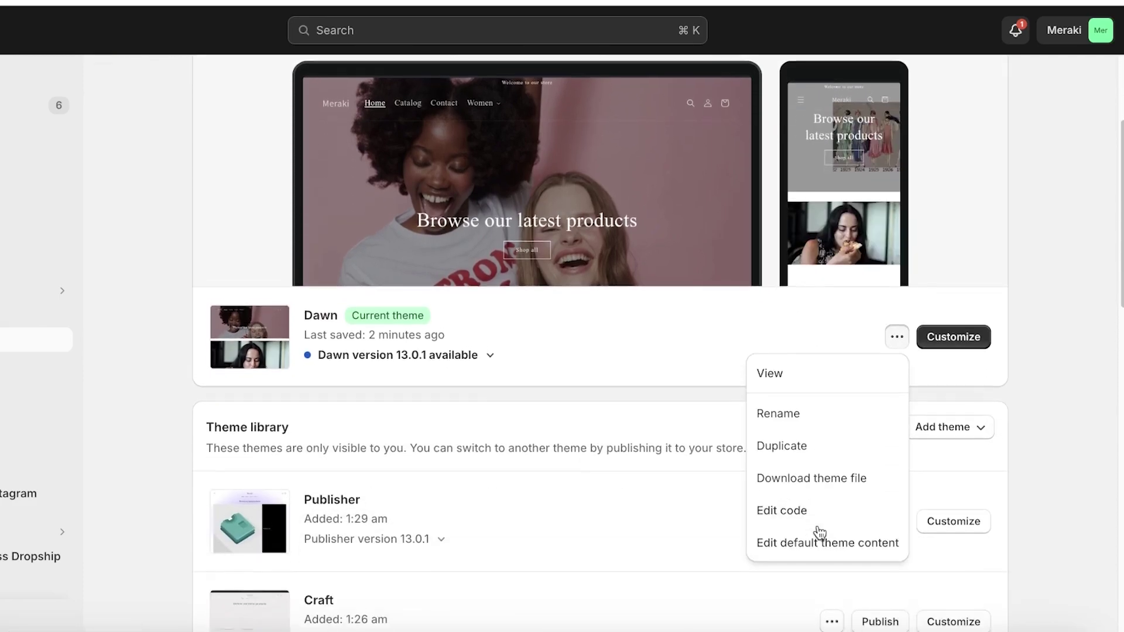
pyautogui.scroll(-2, 816, 535)
pyautogui.scroll(-1, 816, 532)
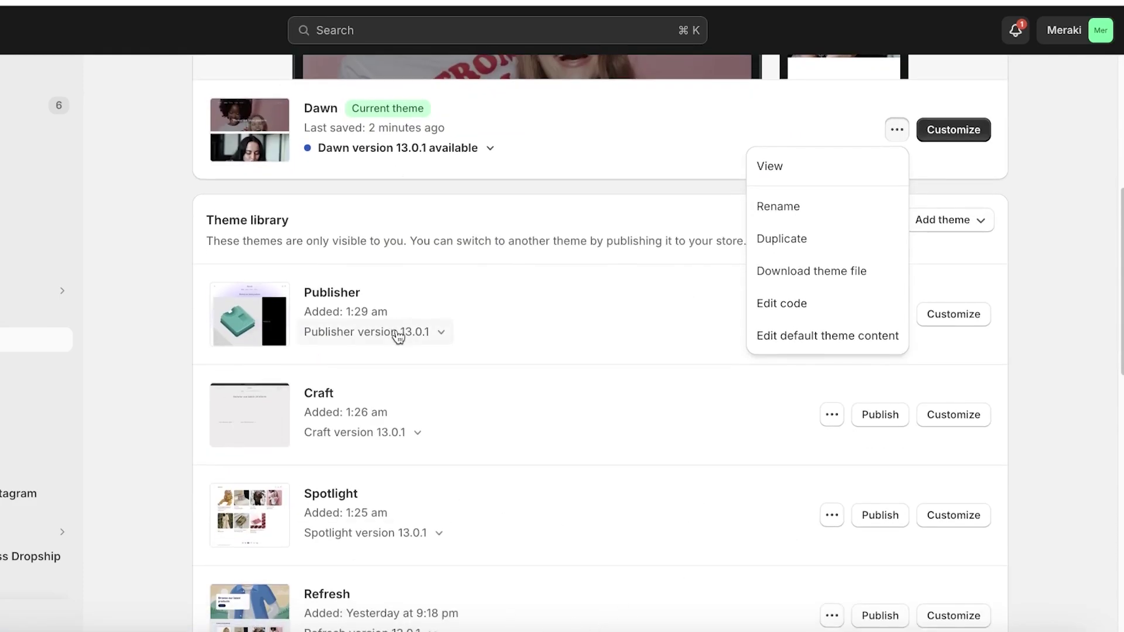
pyautogui.scroll(-2, 466, 294)
pyautogui.scroll(2, 554, 316)
pyautogui.click(831, 319)
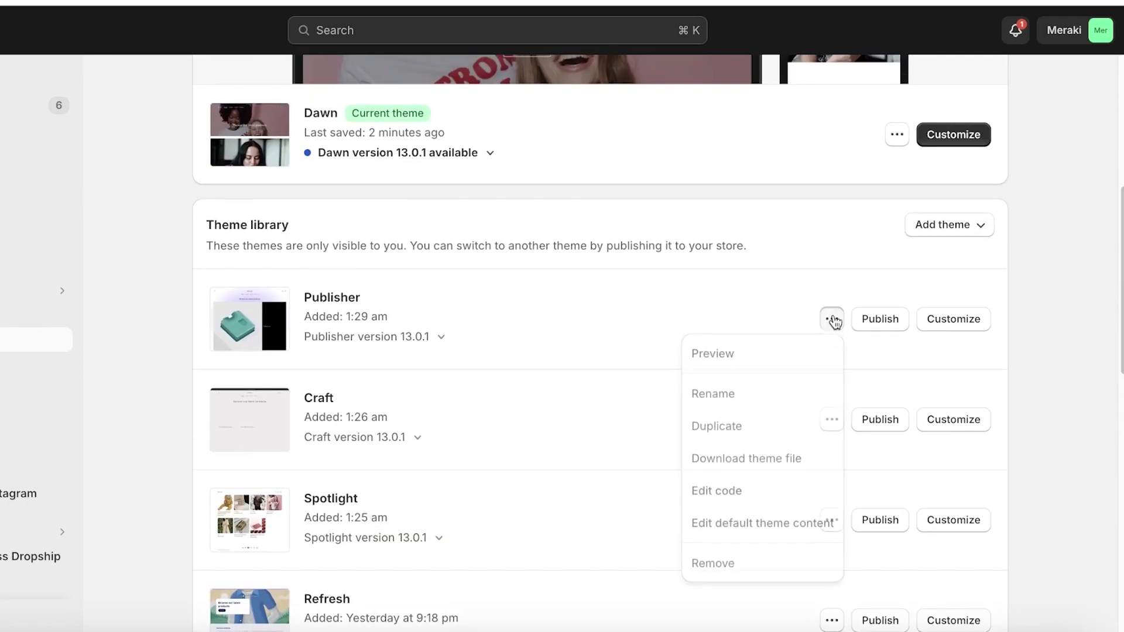
pyautogui.click(895, 144)
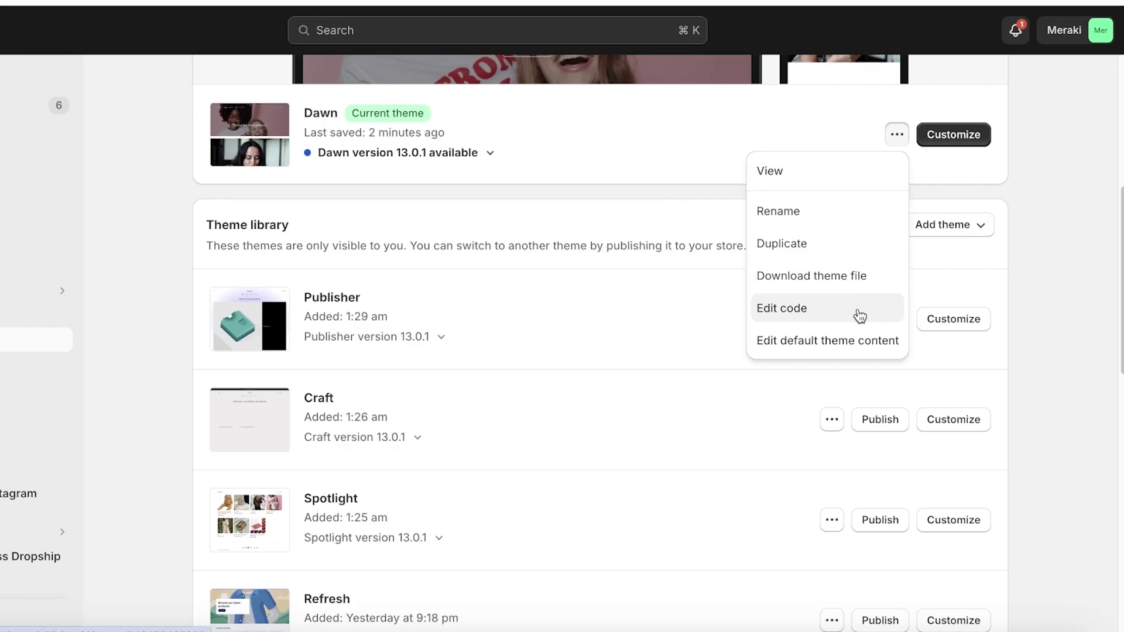
pyautogui.click(860, 315)
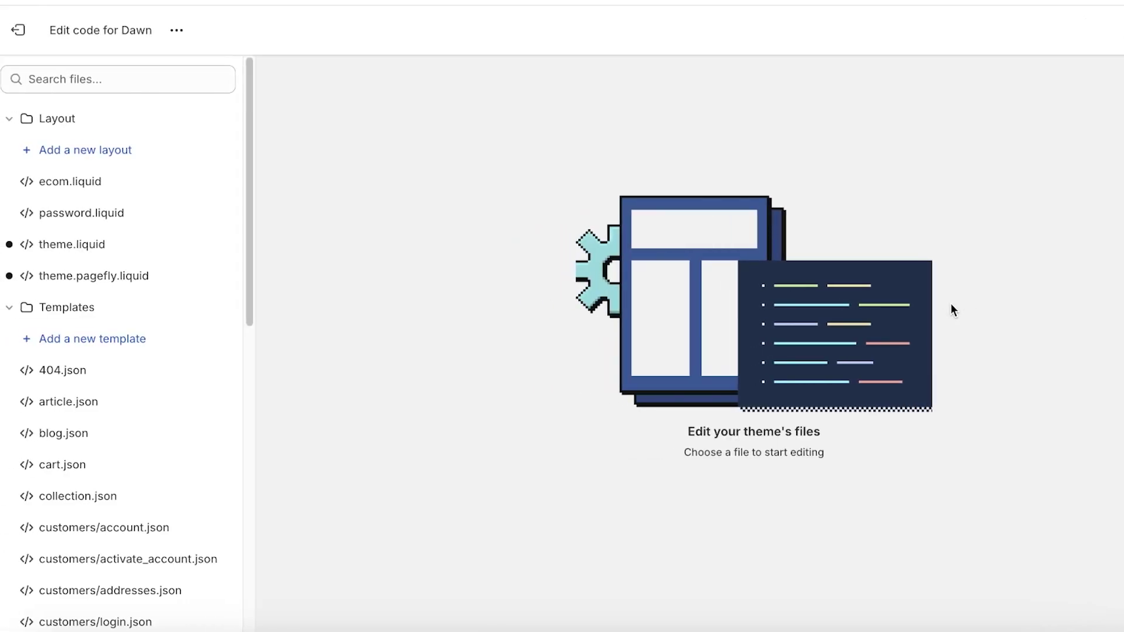
# Collapse Layout and Templates and expand the Sections folder.
pyautogui.click(9, 118)
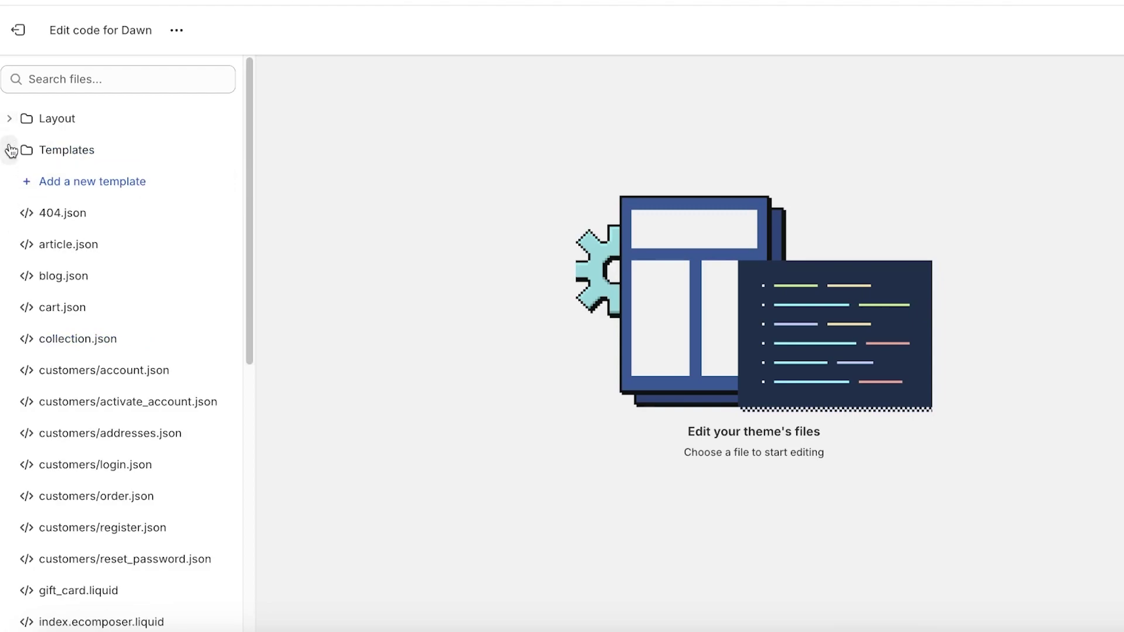
pyautogui.click(9, 150)
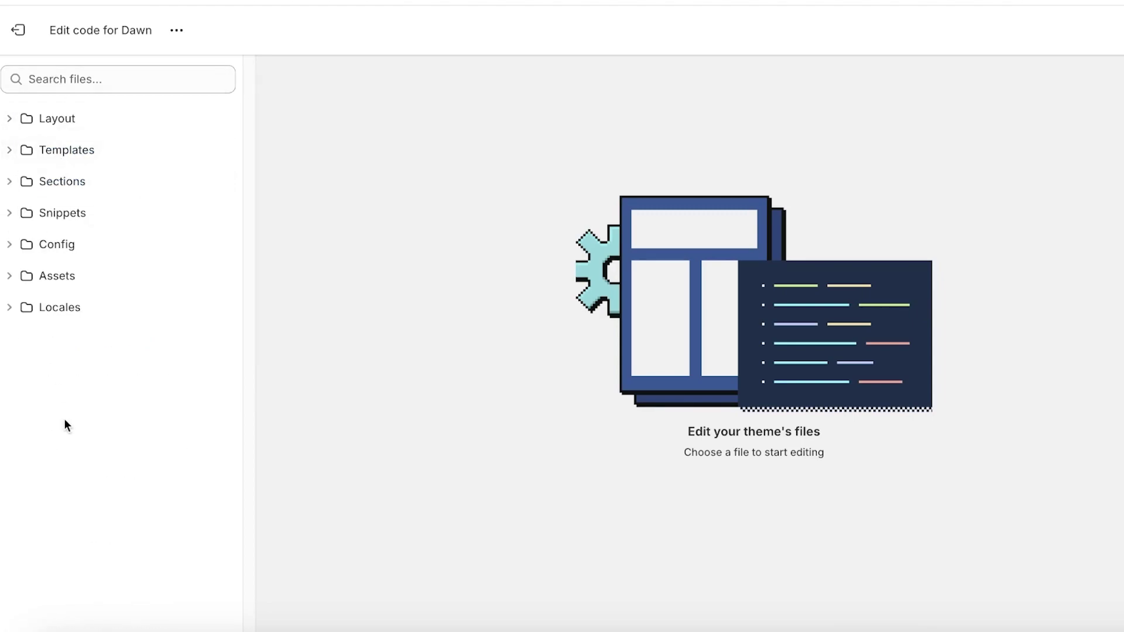
pyautogui.click(10, 182)
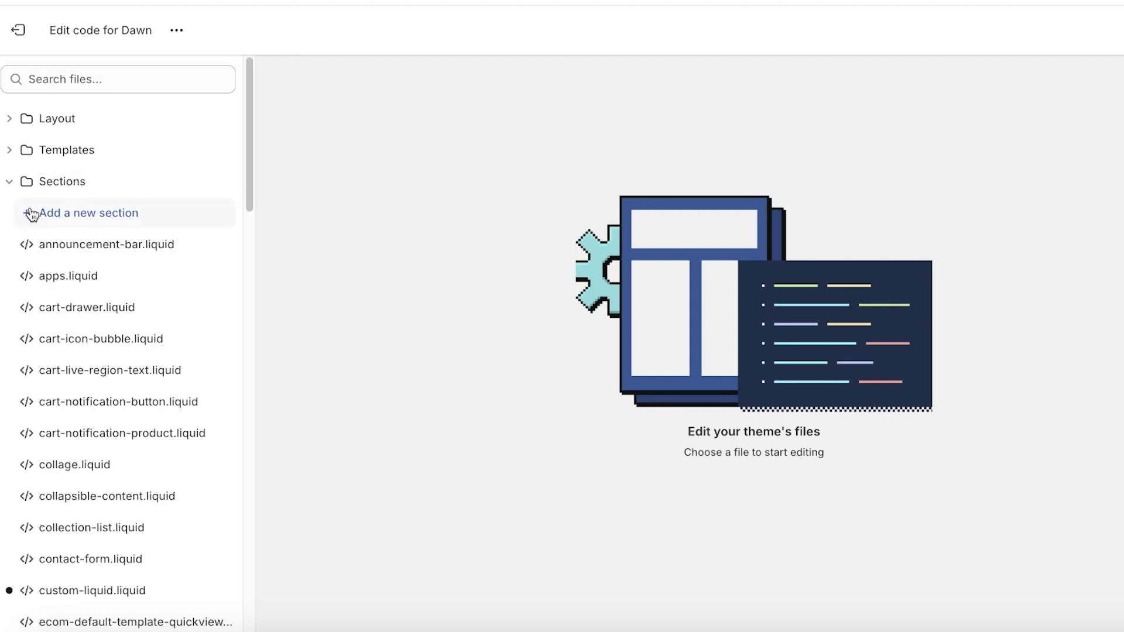
# Start a new Liquid section file and get ready to name it raw.
pyautogui.click(23, 214)
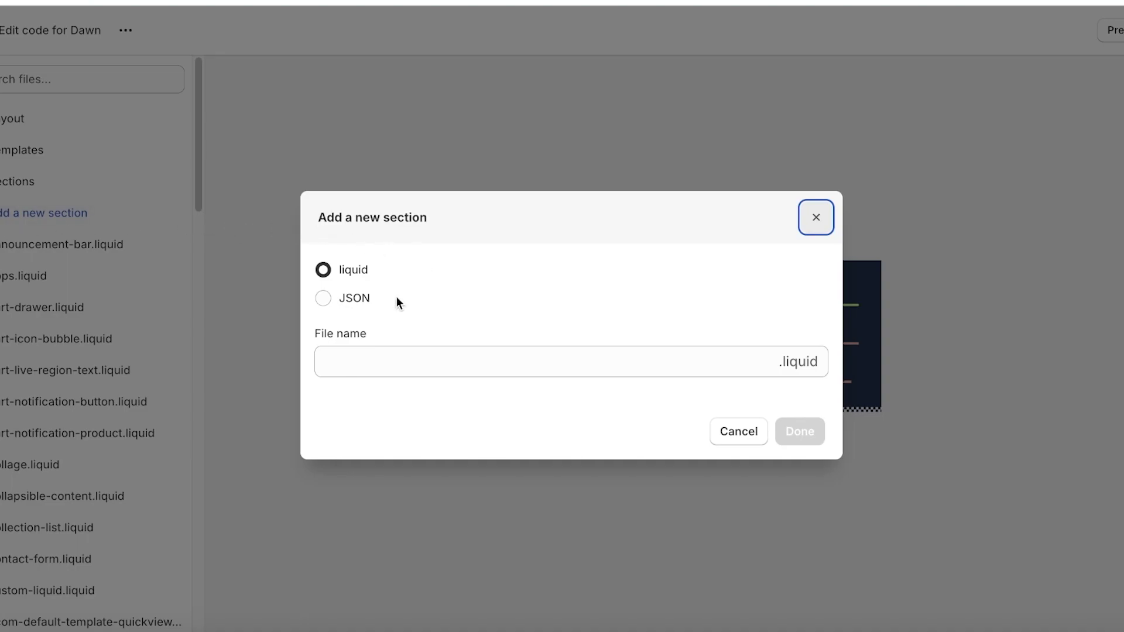
pyautogui.click(324, 276)
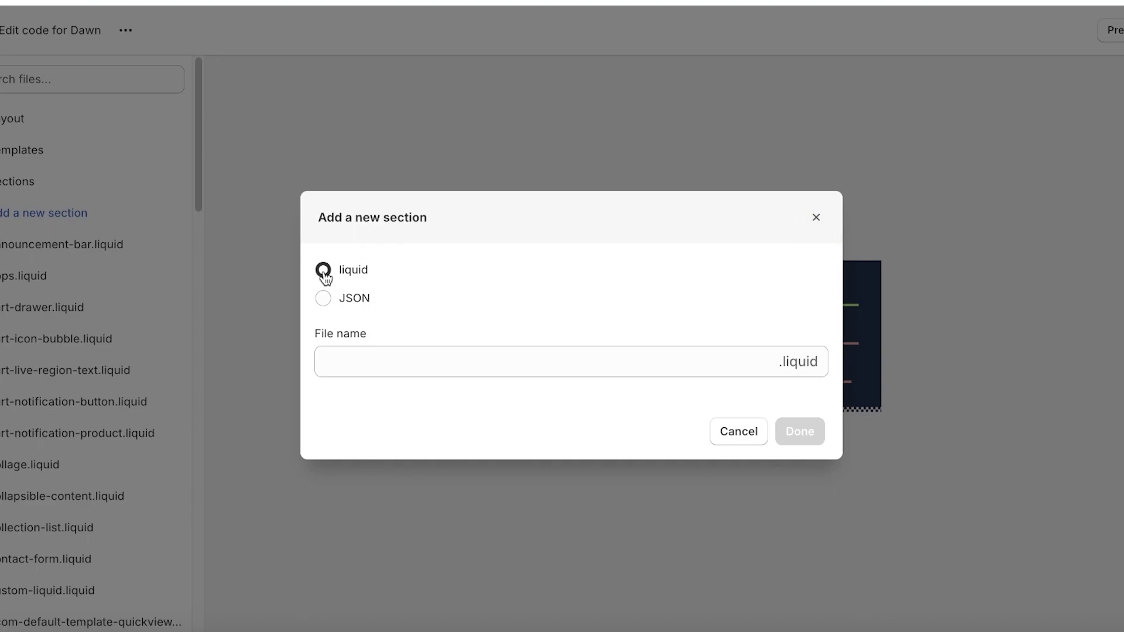
pyautogui.click(410, 348)
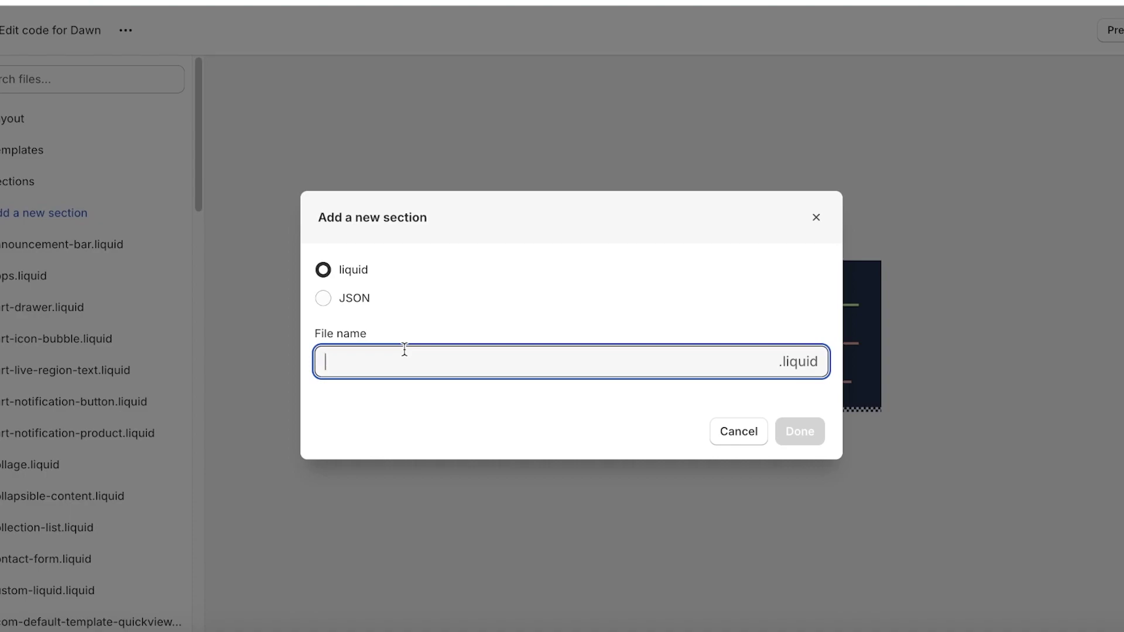
pyautogui.write('raw')
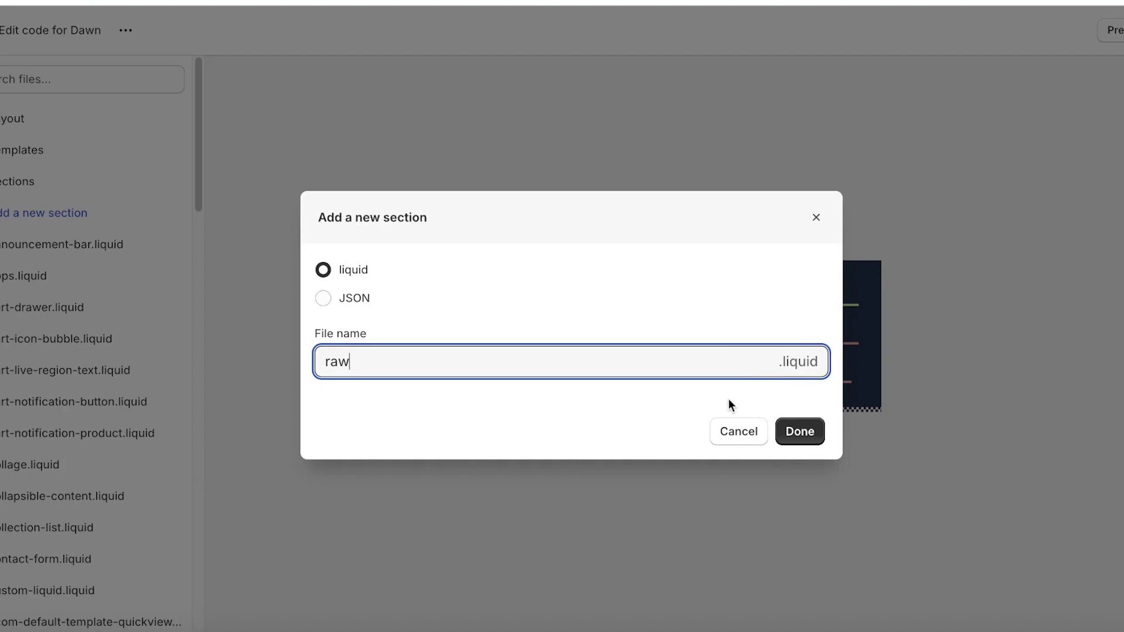
# Create raw.liquid, then select and delete all its default schema code.
pyautogui.click(804, 434)
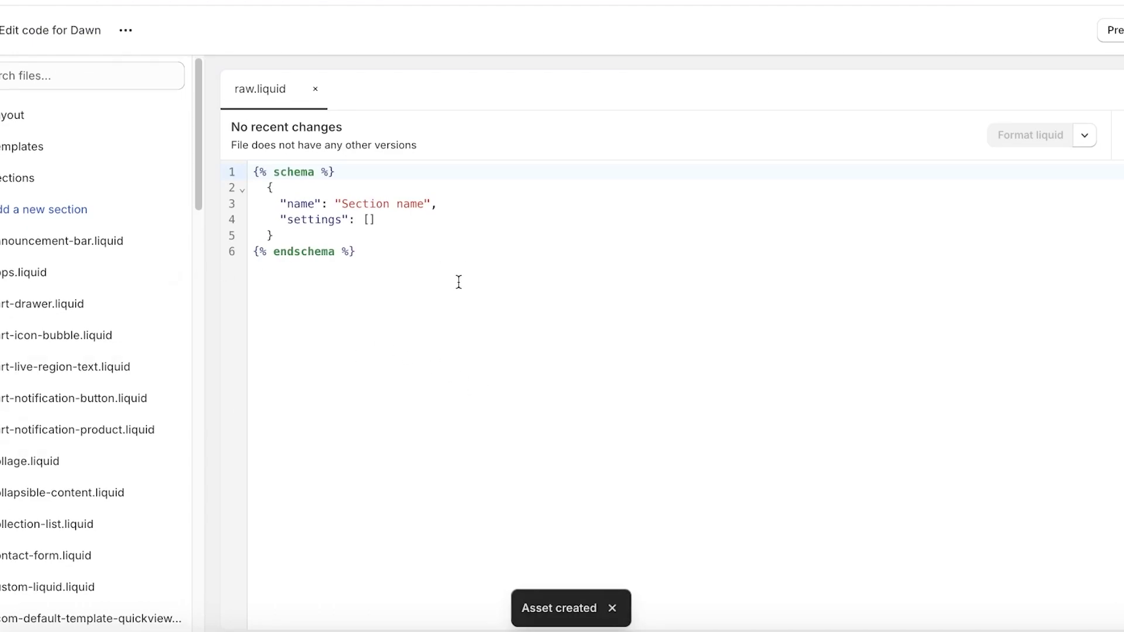
pyautogui.hotkey('ctrl', 'a')
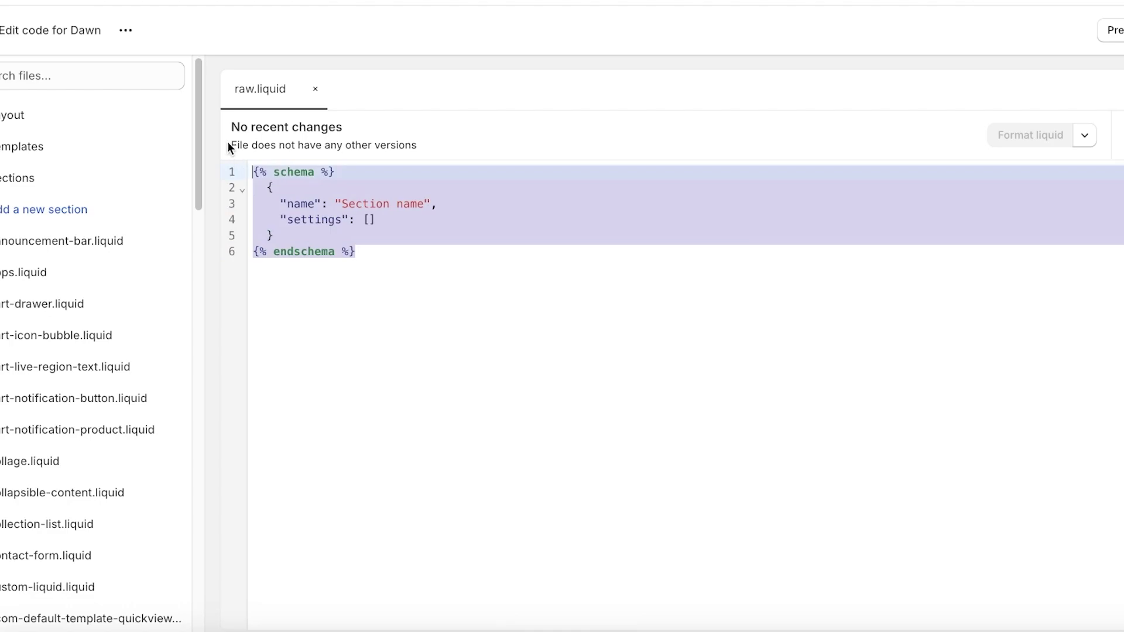
pyautogui.press('BackSpace')
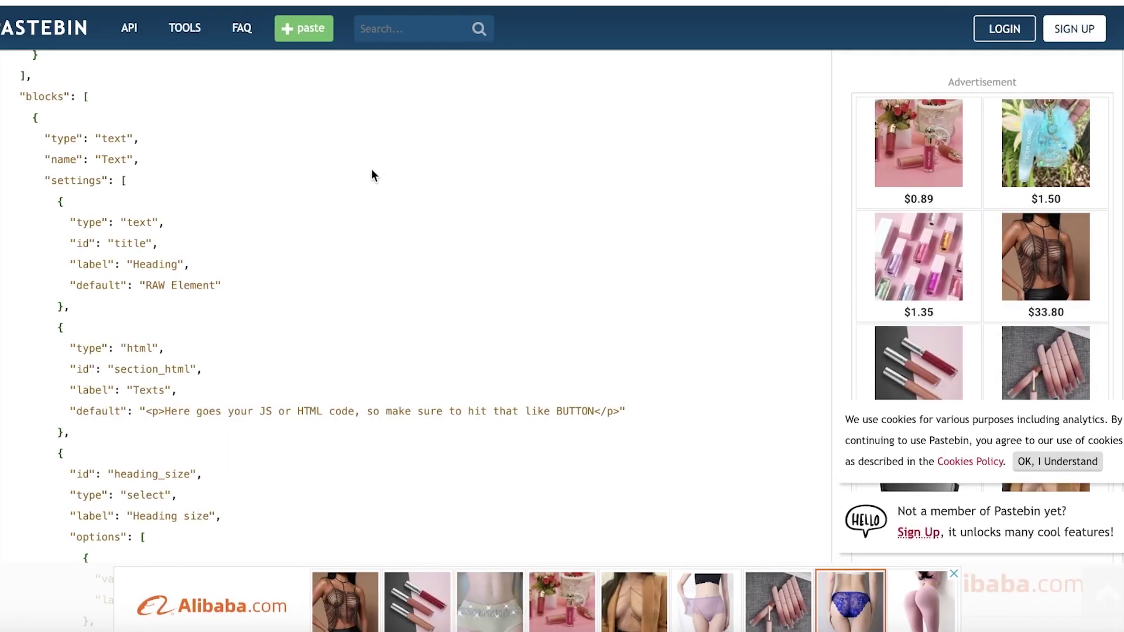
pyautogui.scroll(5, 372, 176)
pyautogui.scroll(5, 328, 228)
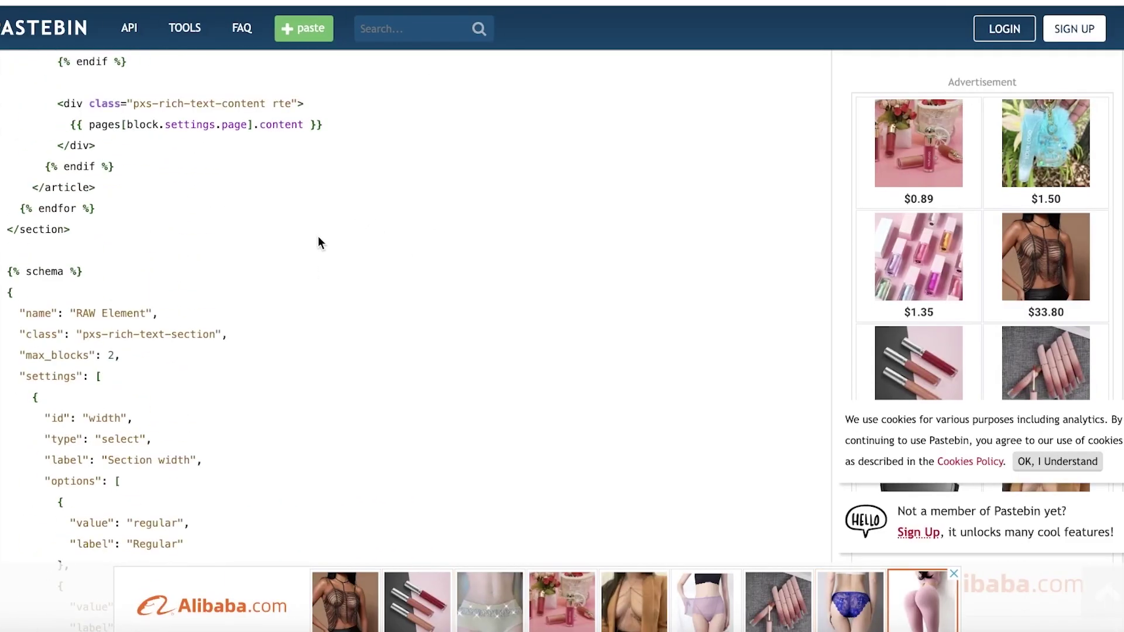
pyautogui.scroll(5, 318, 243)
pyautogui.scroll(2, 223, 251)
pyautogui.scroll(5, 223, 252)
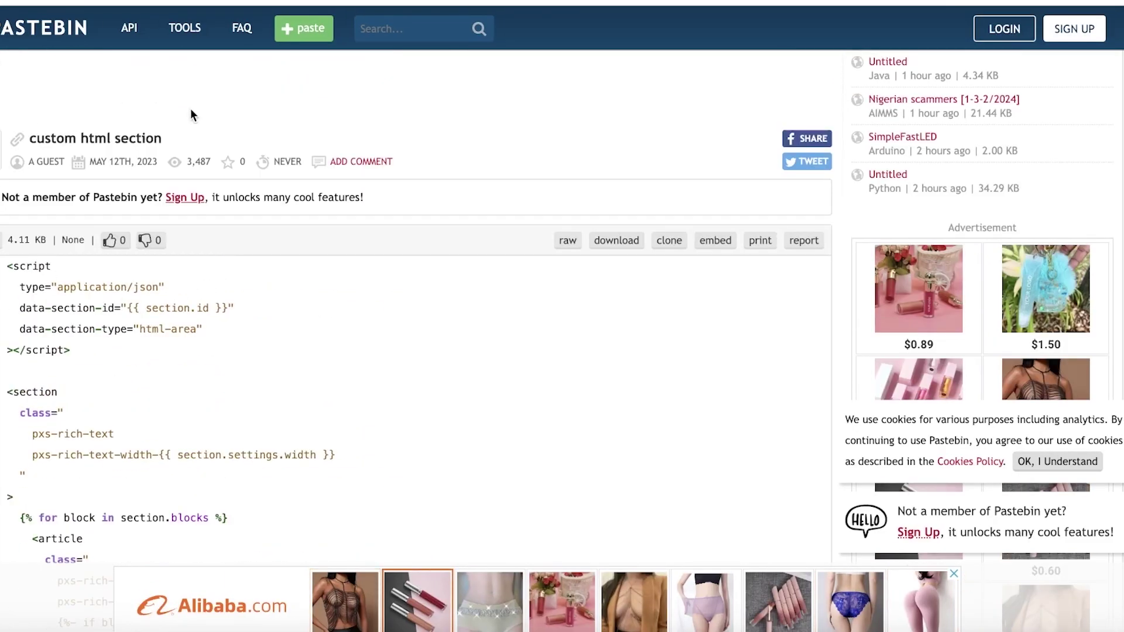
pyautogui.moveTo(7, 264)
pyautogui.mouseDown()
pyautogui.moveTo(198, 355)
pyautogui.moveTo(384, 388)
pyautogui.mouseUp()
pyautogui.scroll(-2, 376, 378)
pyautogui.scroll(-2, 377, 378)
pyautogui.scroll(-5, 382, 372)
pyautogui.scroll(-5, 382, 374)
pyautogui.scroll(-3, 382, 376)
pyautogui.scroll(-4, 384, 381)
pyautogui.scroll(-5, 384, 387)
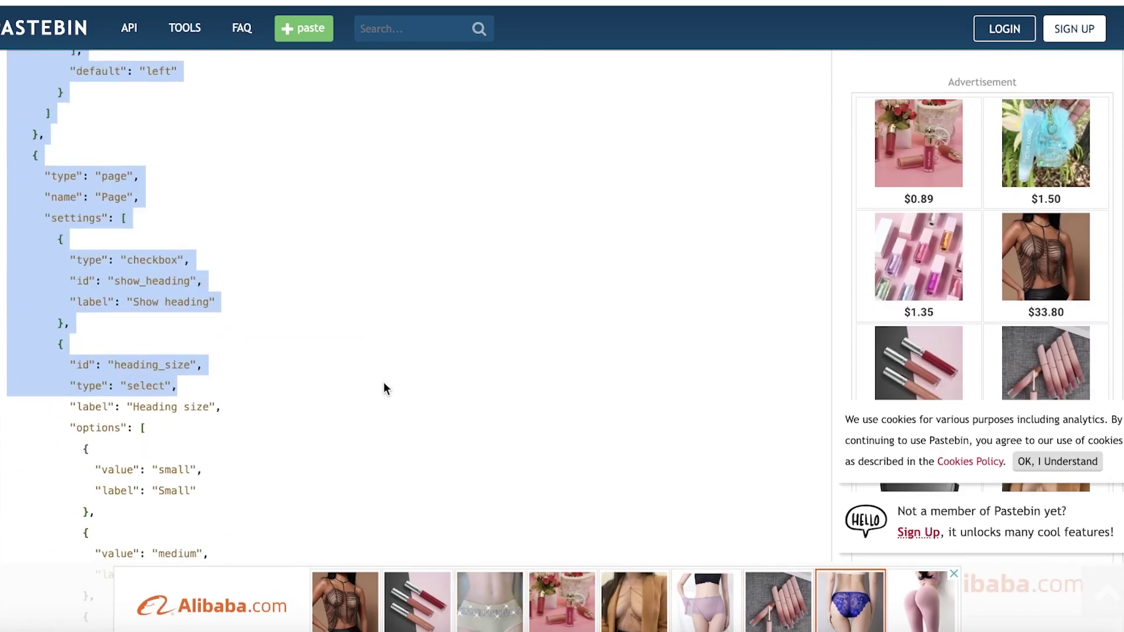
pyautogui.scroll(-5, 384, 382)
# Make initial attempts at selecting and copying the section code through endschema.
pyautogui.moveTo(384, 382); pyautogui.dragTo(370, 452)
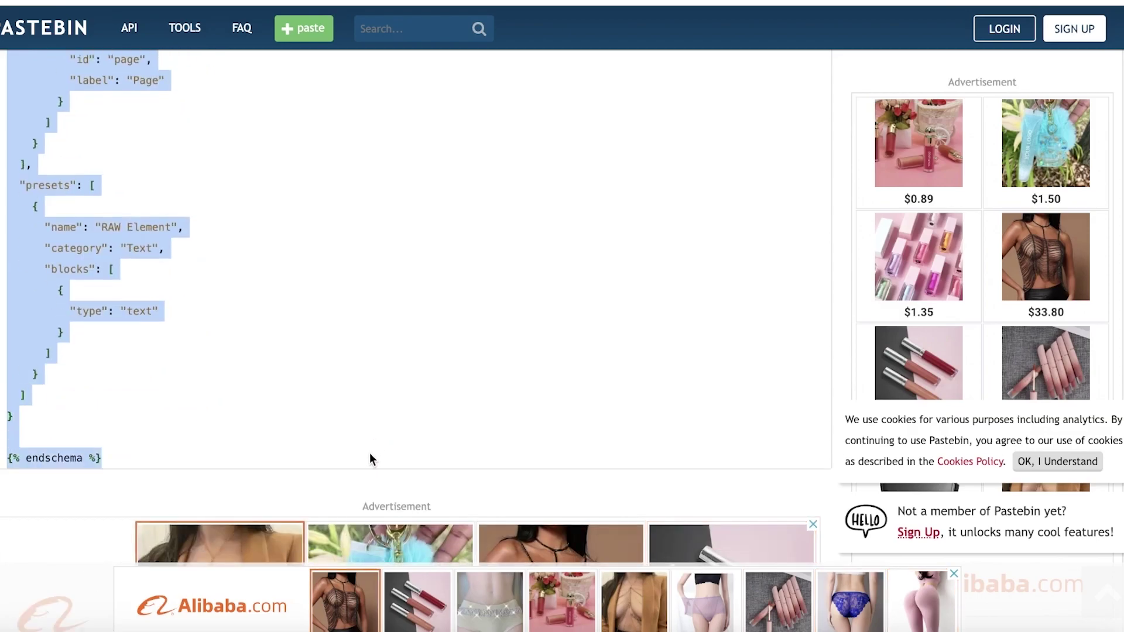
pyautogui.rightClick(93, 245)
pyautogui.click(124, 293)
pyautogui.scroll(1, 120, 290)
pyautogui.scroll(5, 122, 292)
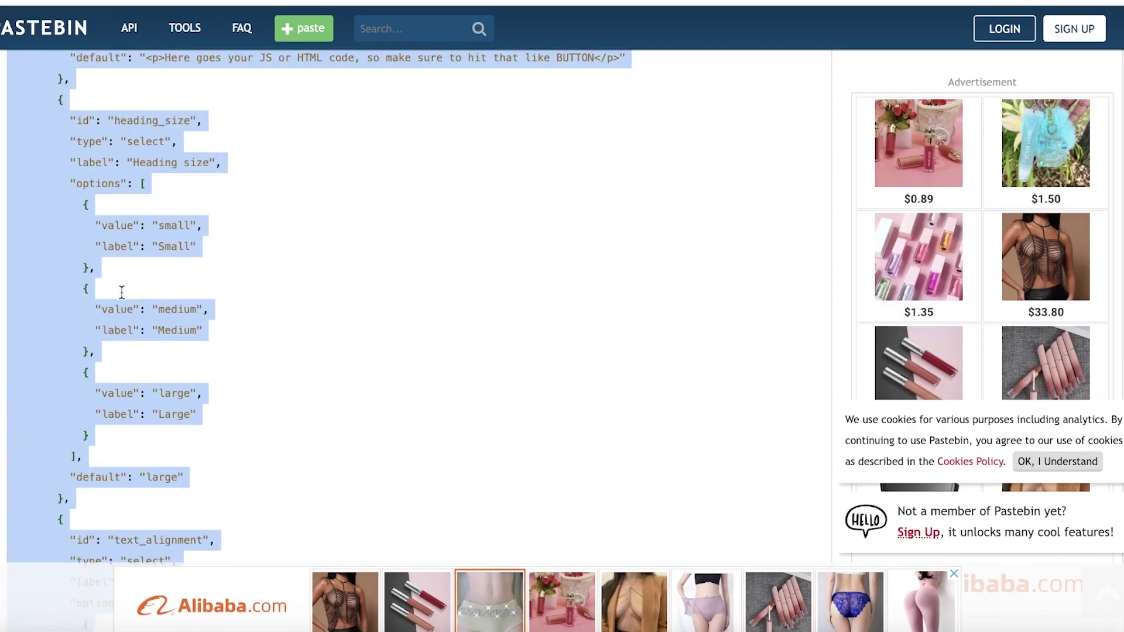
pyautogui.scroll(5, 121, 291)
pyautogui.scroll(5, 121, 293)
pyautogui.scroll(5, 122, 291)
pyautogui.scroll(-2, 109, 297)
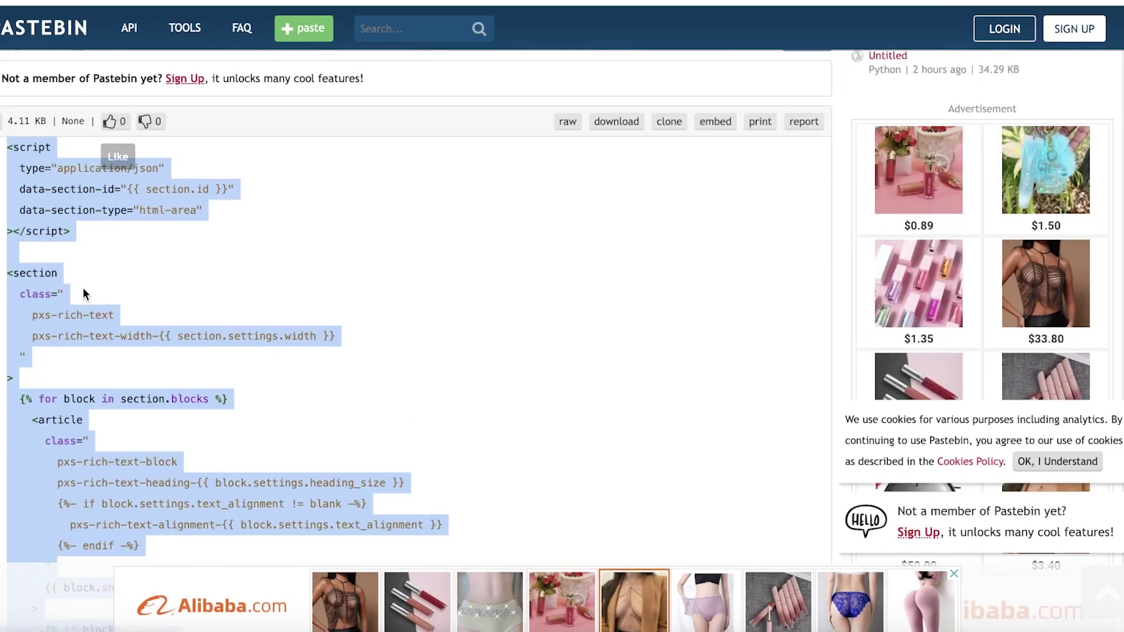
pyautogui.scroll(-1, 111, 328)
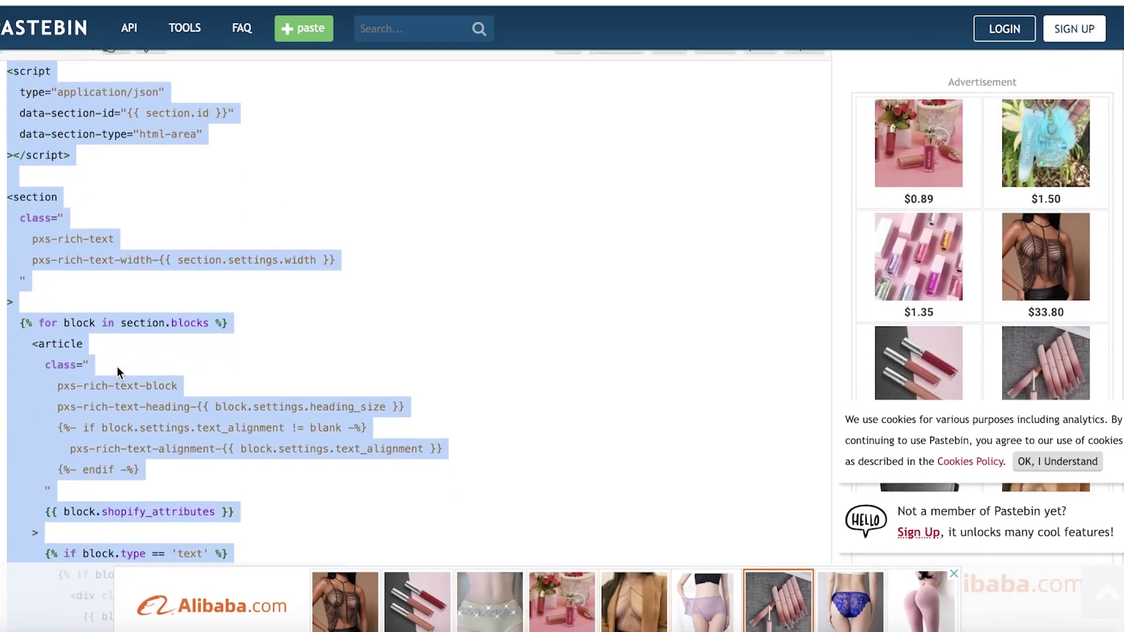
pyautogui.scroll(2, 117, 366)
pyautogui.click(14, 203)
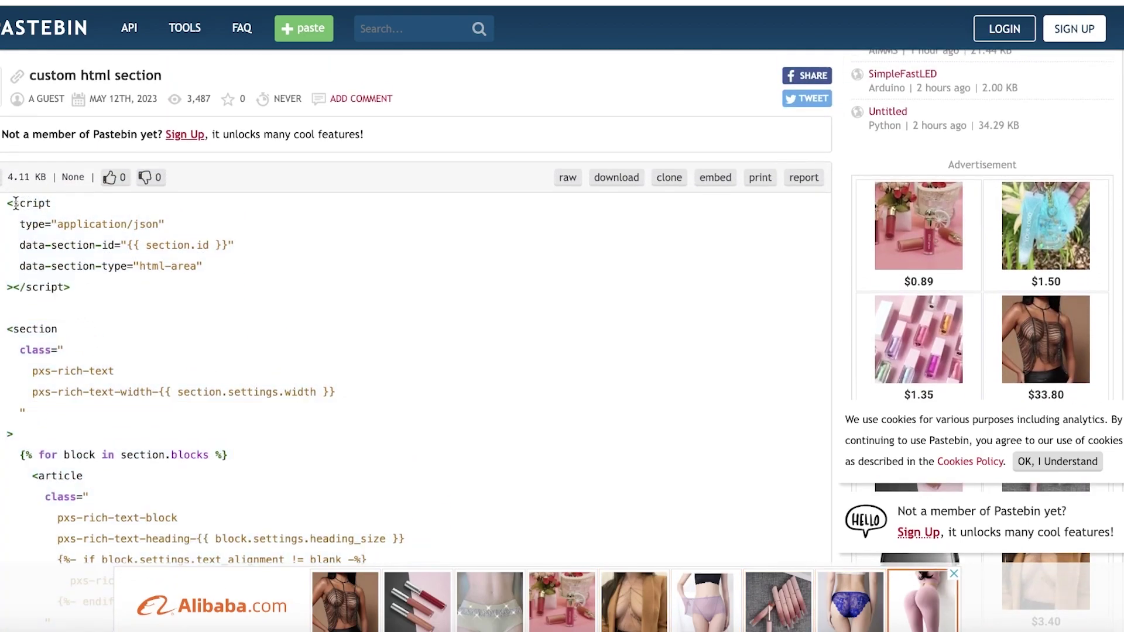
pyautogui.moveTo(15, 203); pyautogui.dragTo(123, 625)
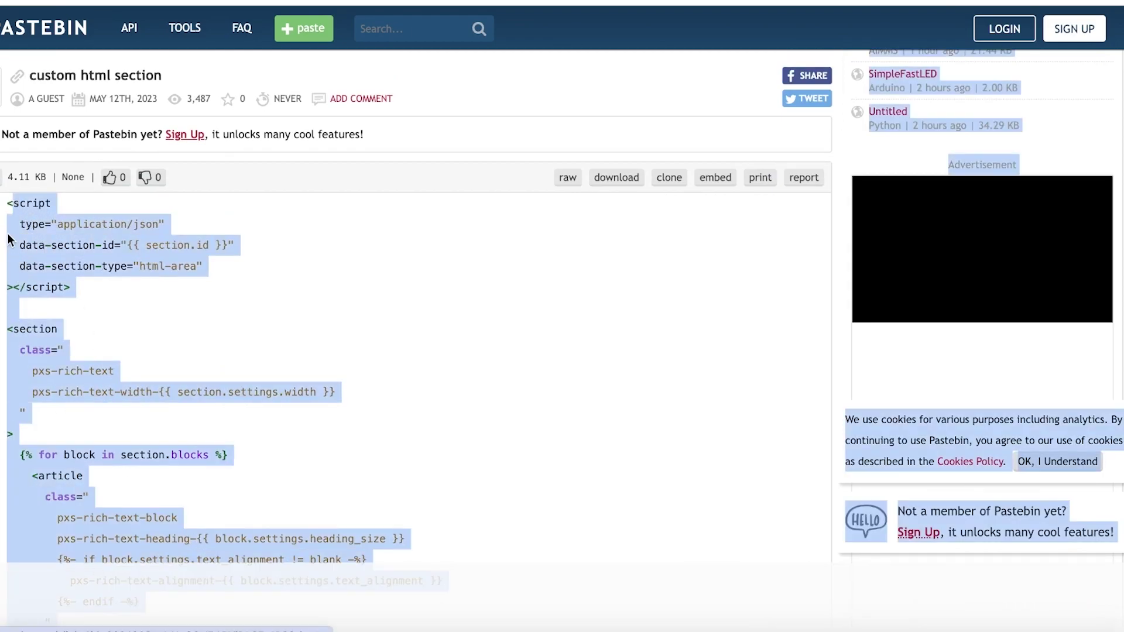
pyautogui.click(13, 211)
pyautogui.scroll(-7, 79, 373)
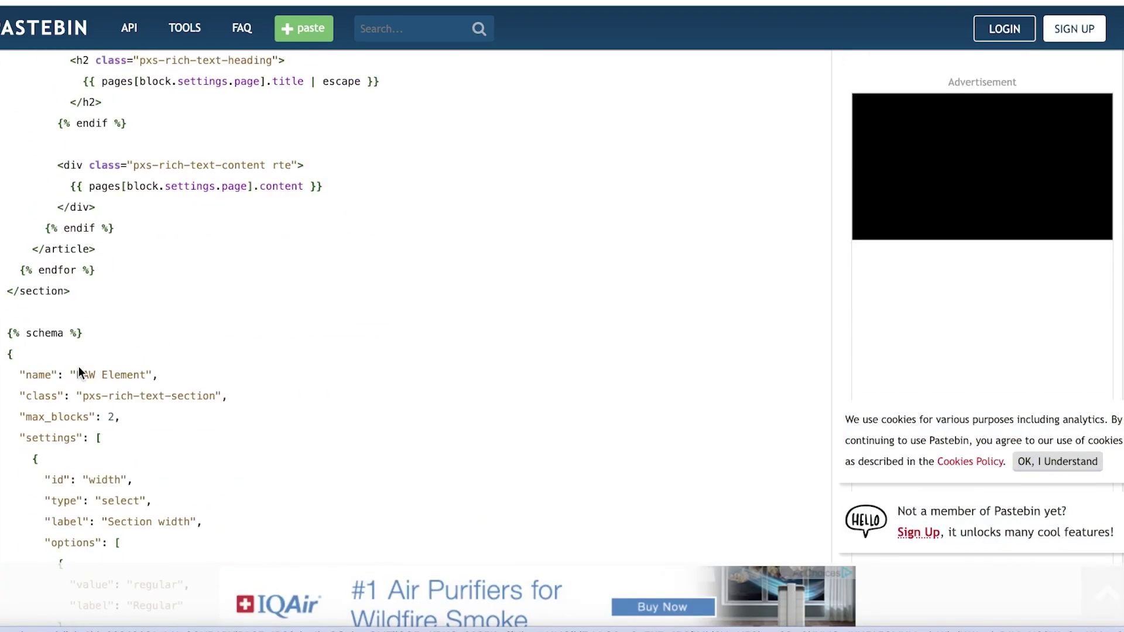
pyautogui.scroll(-5, 77, 373)
pyautogui.scroll(-2, 76, 363)
pyautogui.moveTo(75, 360); pyautogui.dragTo(91, 330)
pyautogui.scroll(-10, 92, 330)
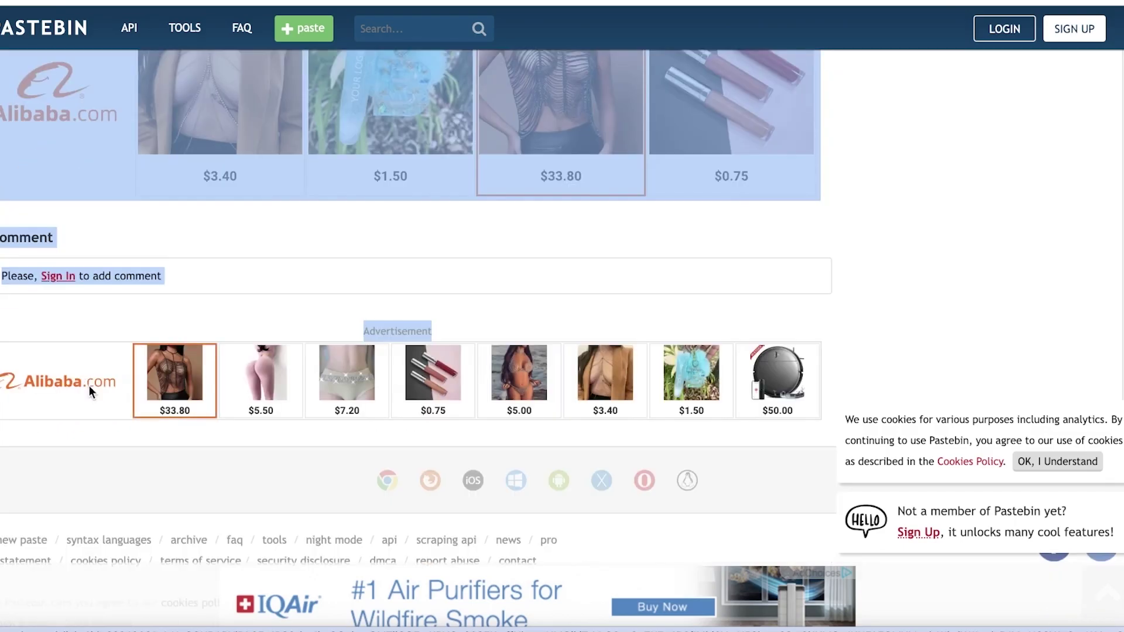
pyautogui.scroll(3, 89, 386)
pyautogui.scroll(3, 85, 373)
pyautogui.moveTo(85, 373)
pyautogui.mouseDown()
pyautogui.moveTo(84, 347)
pyautogui.moveTo(99, 347)
pyautogui.mouseUp()
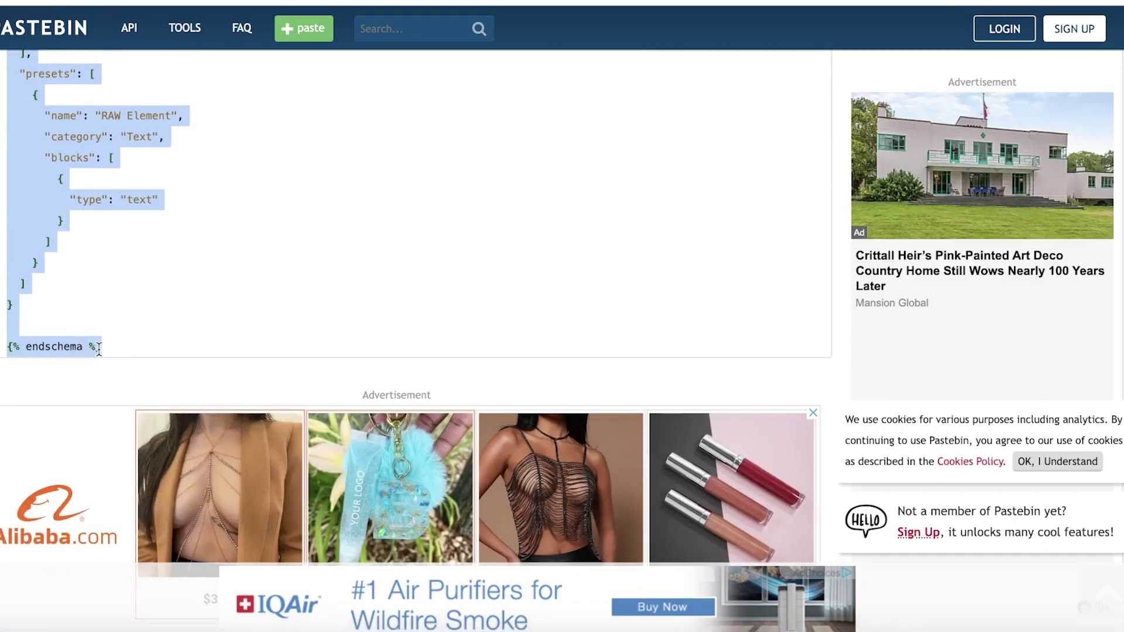
pyautogui.click(215, 343)
pyautogui.scroll(4, 215, 342)
pyautogui.scroll(8, 216, 342)
pyautogui.scroll(5, 214, 358)
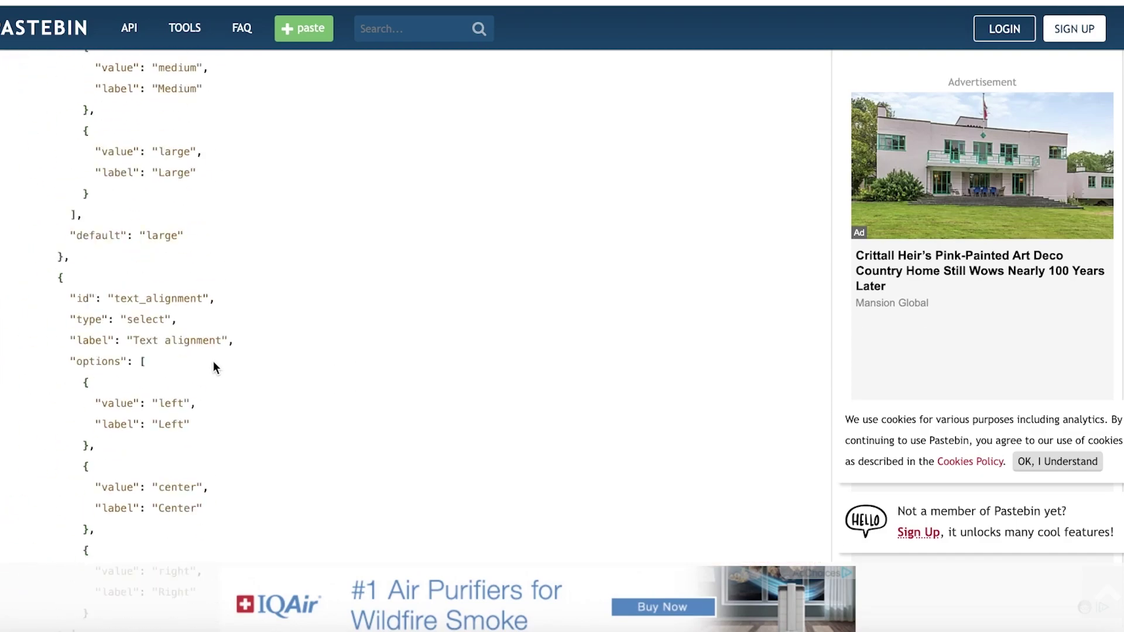
pyautogui.scroll(5, 213, 362)
pyautogui.scroll(5, 211, 369)
pyautogui.scroll(5, 201, 365)
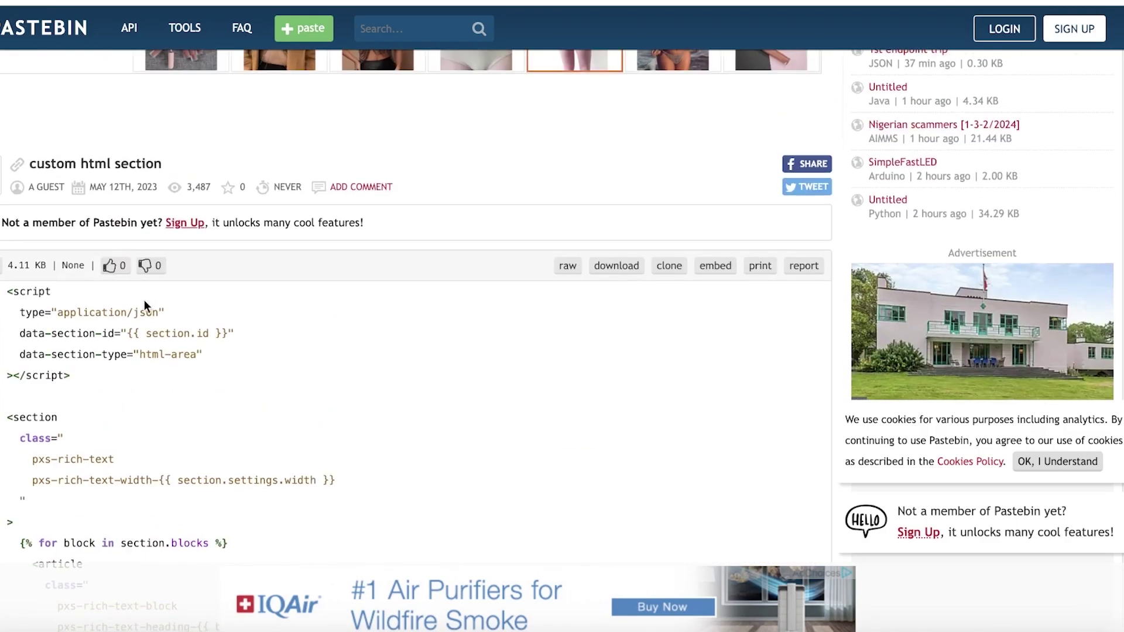
# Select the code from the opening script tag through {% endschema %} and copy it.
pyautogui.moveTo(7, 291); pyautogui.dragTo(124, 315)
pyautogui.click(34, 296)
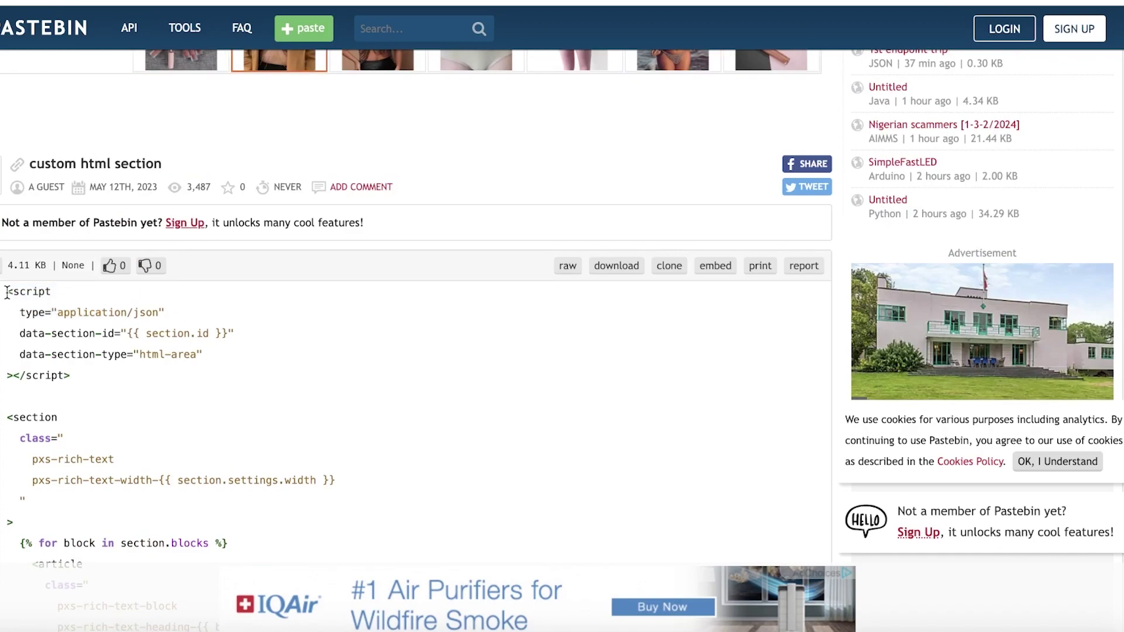
pyautogui.moveTo(6, 292); pyautogui.dragTo(210, 363)
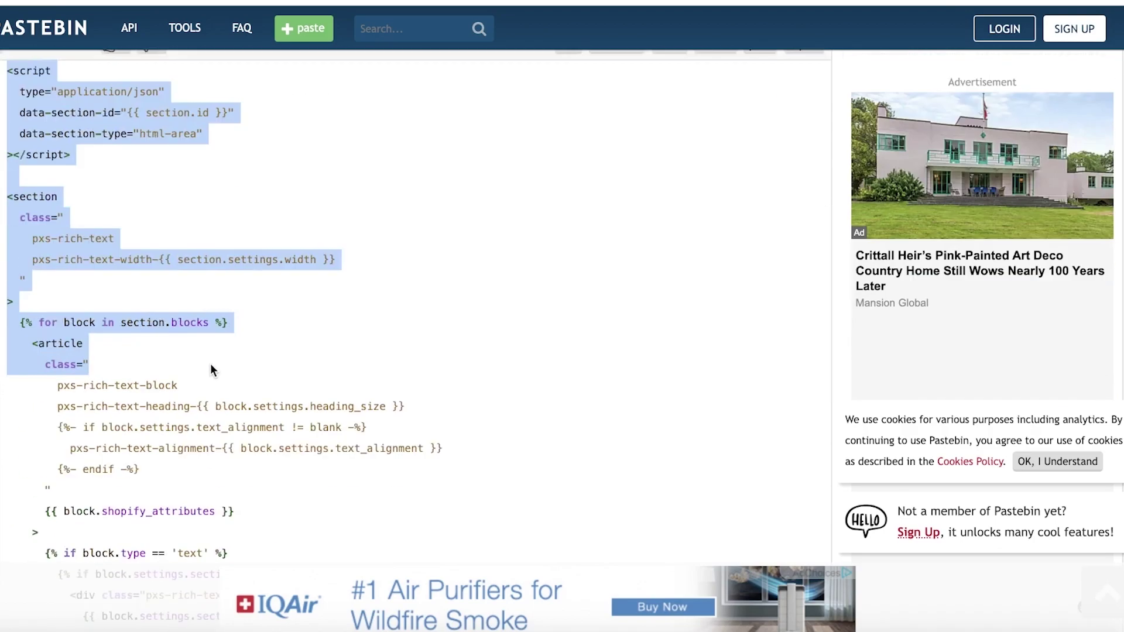
pyautogui.scroll(-5, 210, 363)
pyautogui.scroll(-5, 224, 382)
pyautogui.scroll(-5, 228, 383)
pyautogui.scroll(-5, 228, 384)
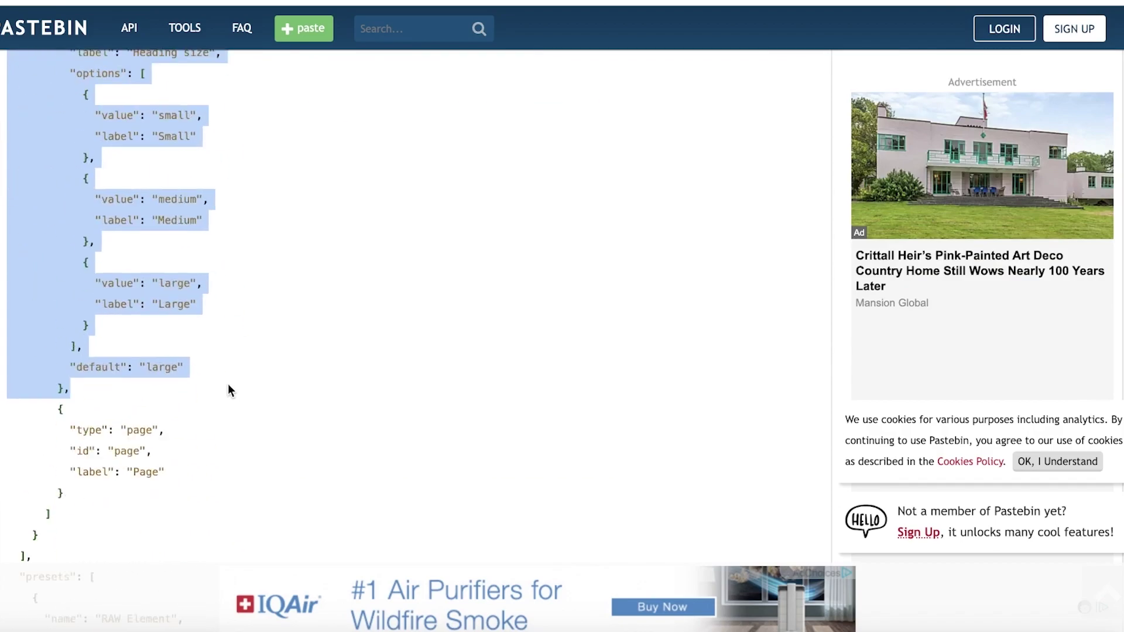
pyautogui.scroll(-5, 228, 383)
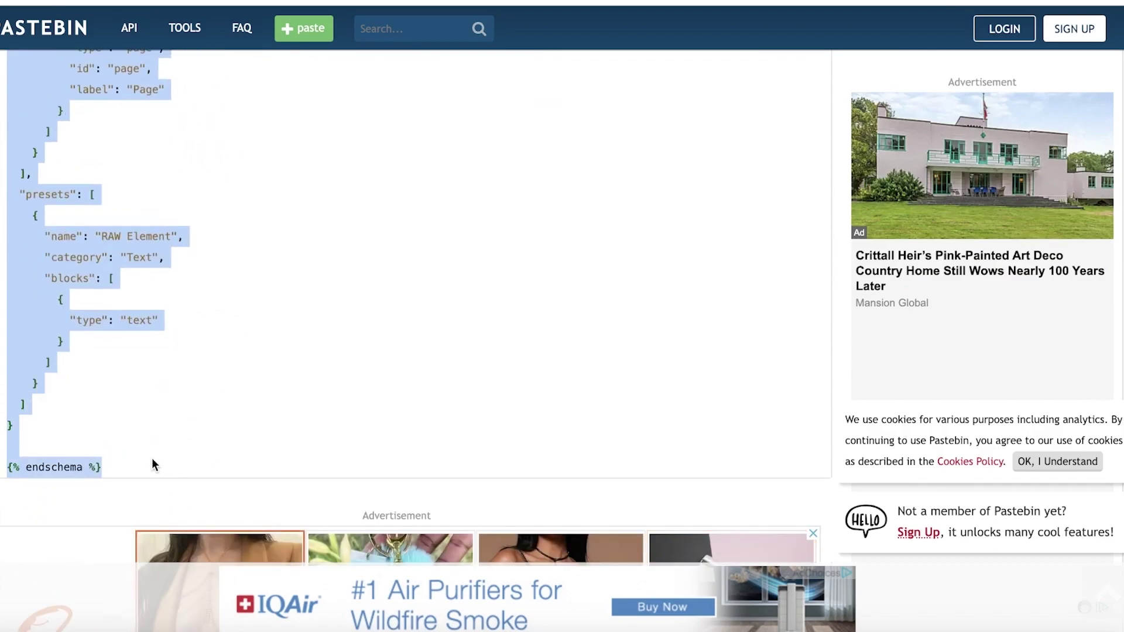
pyautogui.moveTo(227, 384)
pyautogui.mouseDown()
pyautogui.moveTo(60, 468)
pyautogui.moveTo(100, 466)
pyautogui.mouseUp()
pyautogui.rightClick(50, 274)
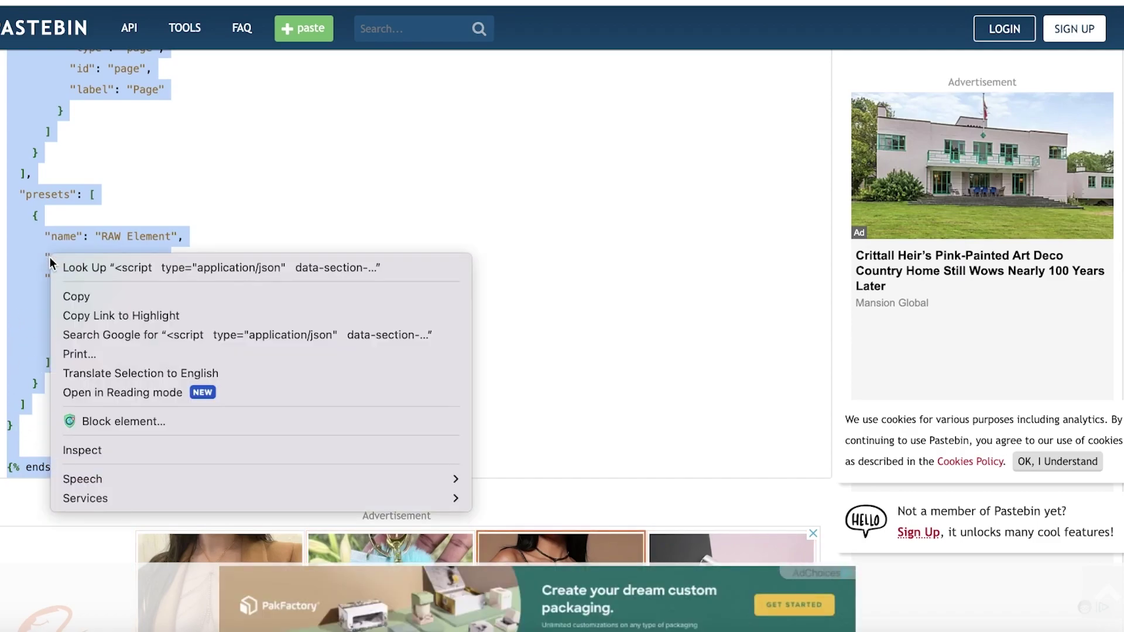
pyautogui.click(72, 293)
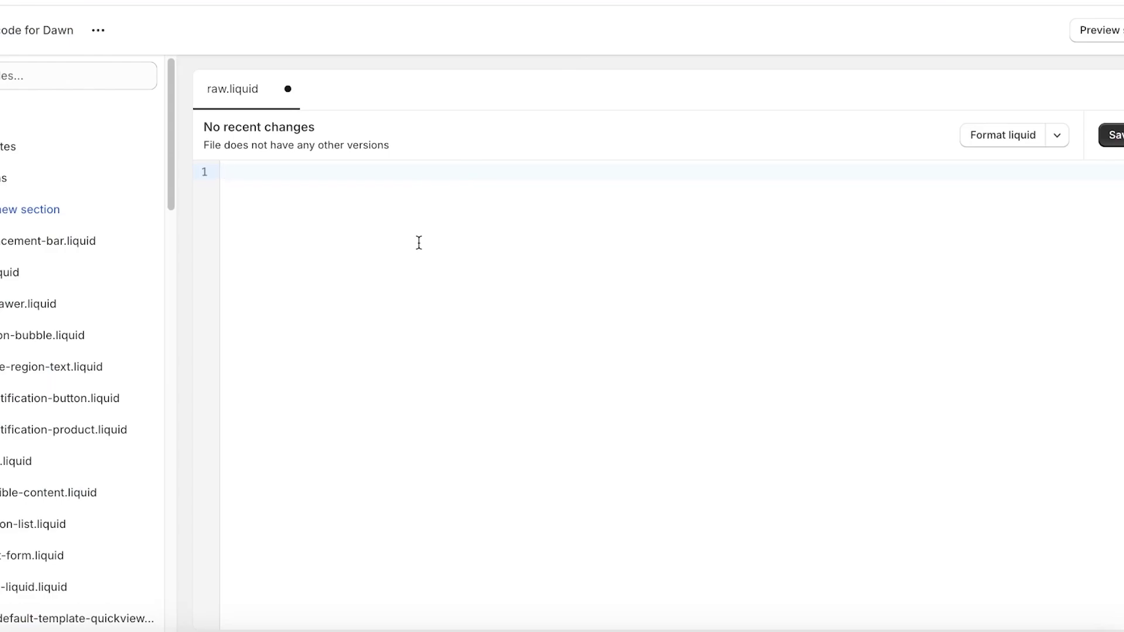
# Paste the copied code into raw.liquid, save it, and exit to the theme customizer.
pyautogui.rightClick(253, 174)
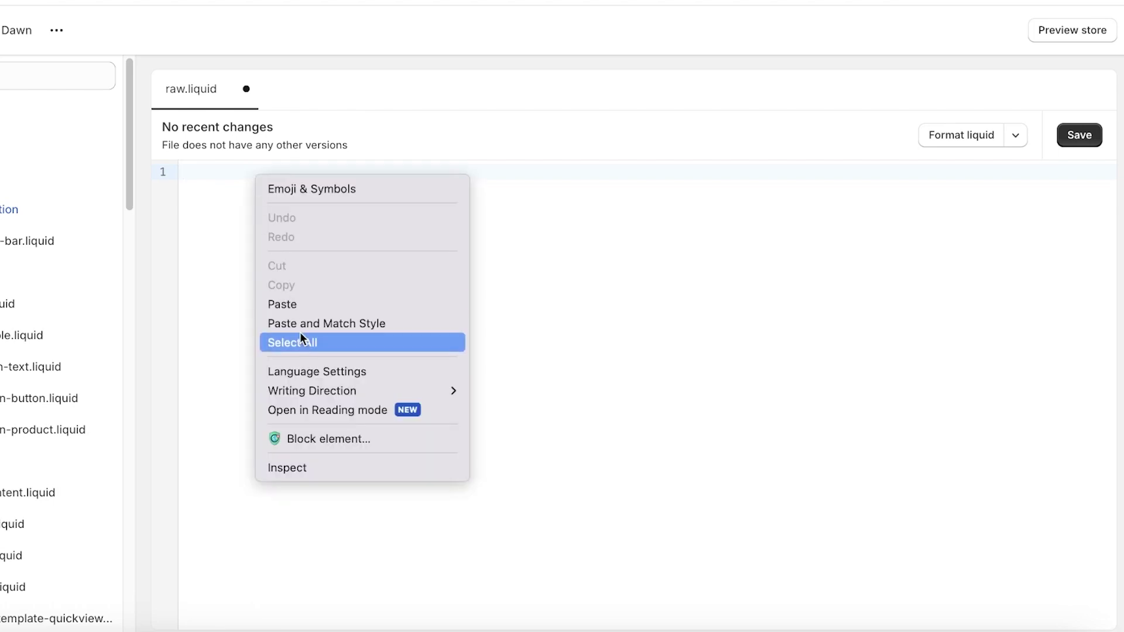
pyautogui.click(305, 305)
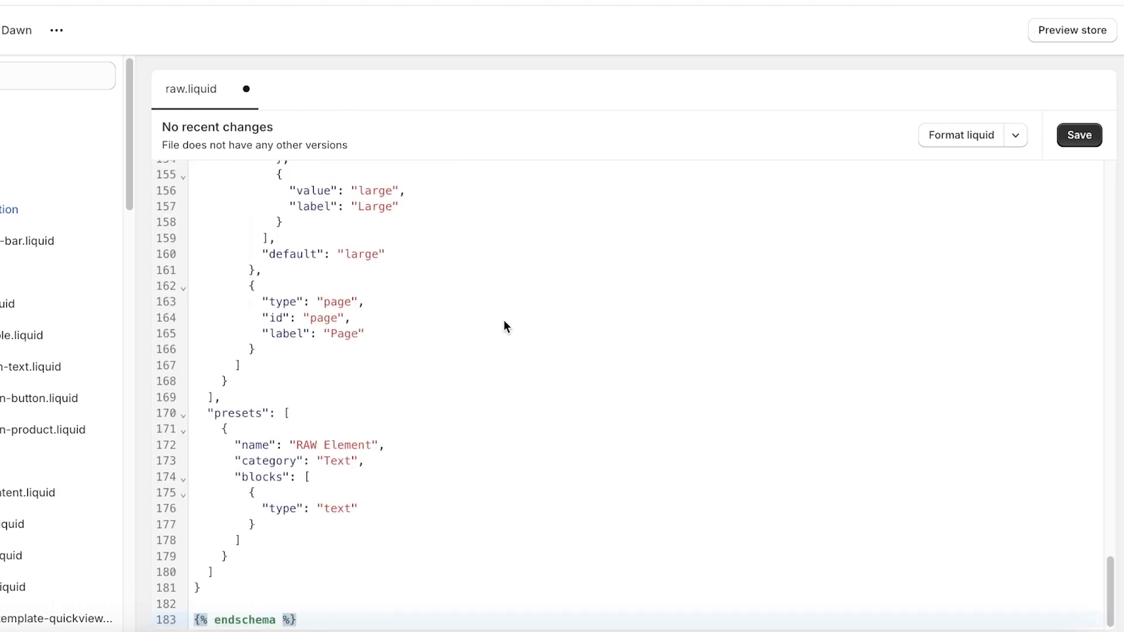
pyautogui.scroll(15, 503, 320)
pyautogui.scroll(5, 503, 319)
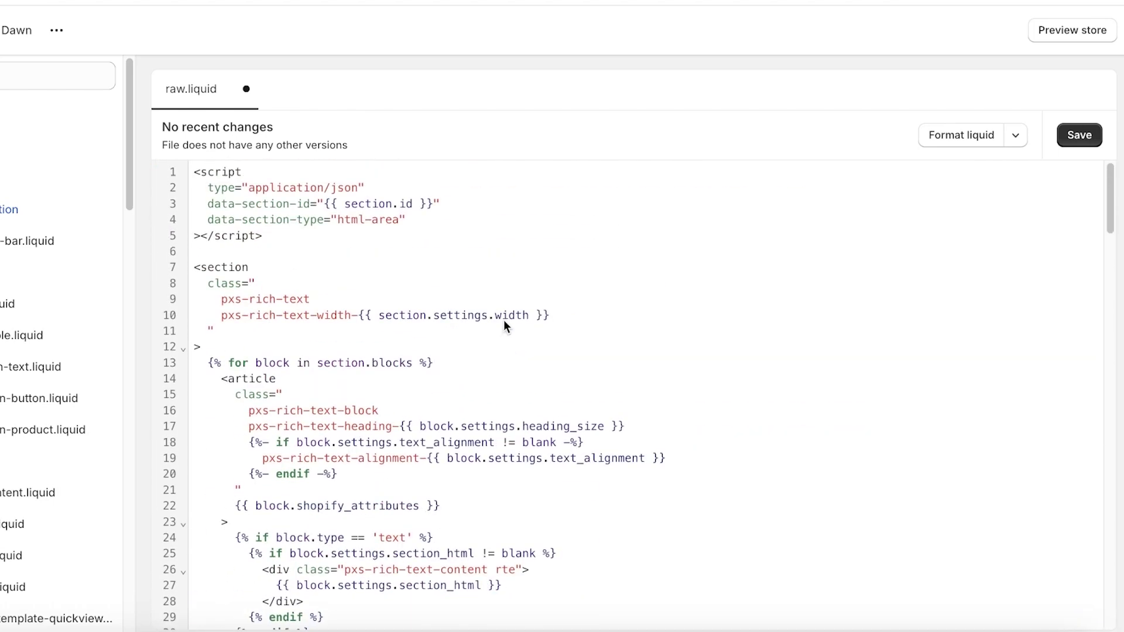
pyautogui.click(1080, 139)
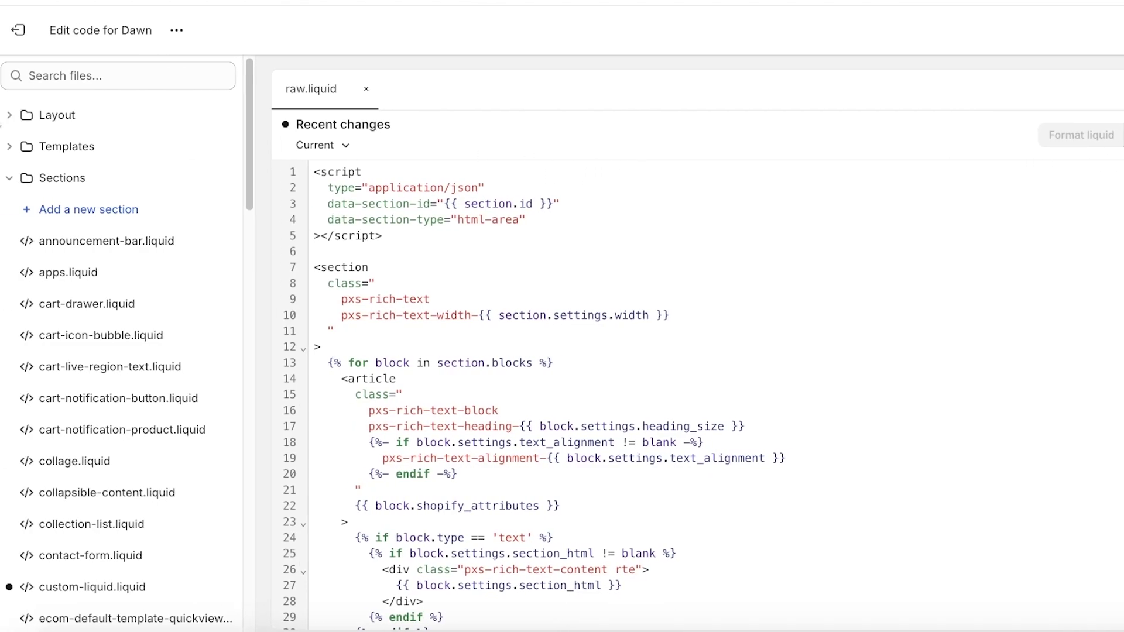
pyautogui.click(21, 31)
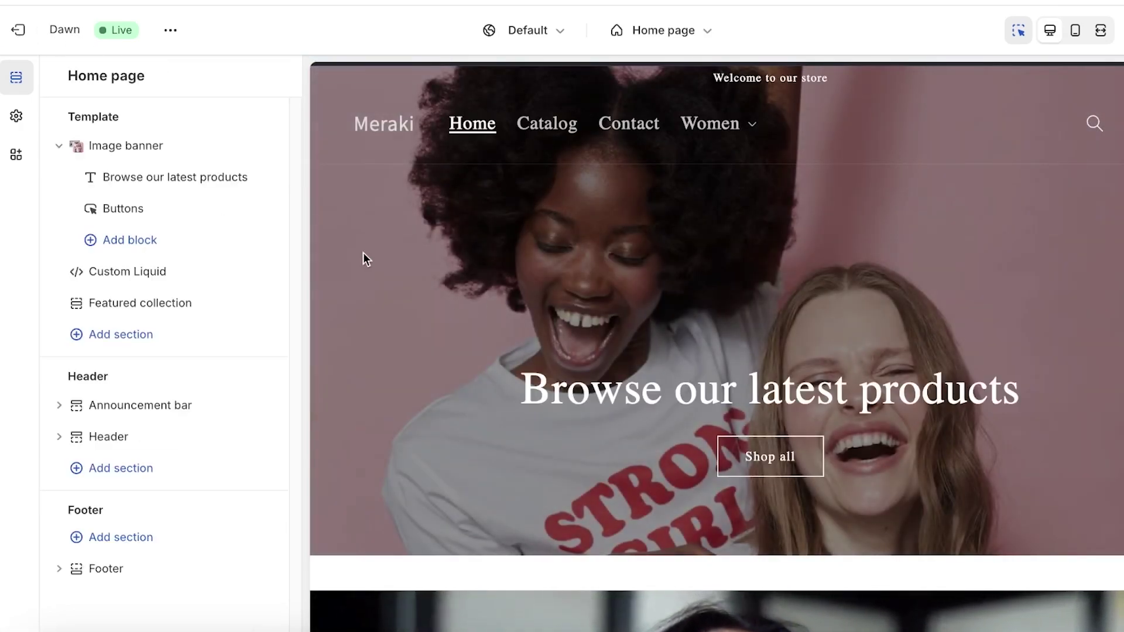
# Browse the header and template section lists, close them, and exit to Themes.
pyautogui.click(129, 465)
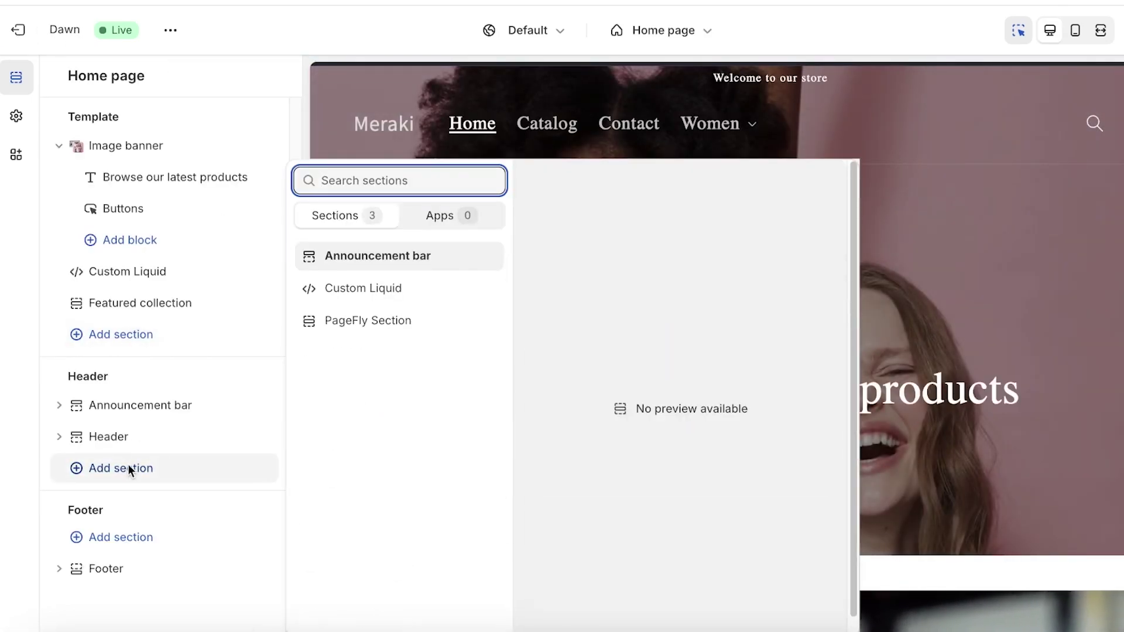
pyautogui.click(120, 332)
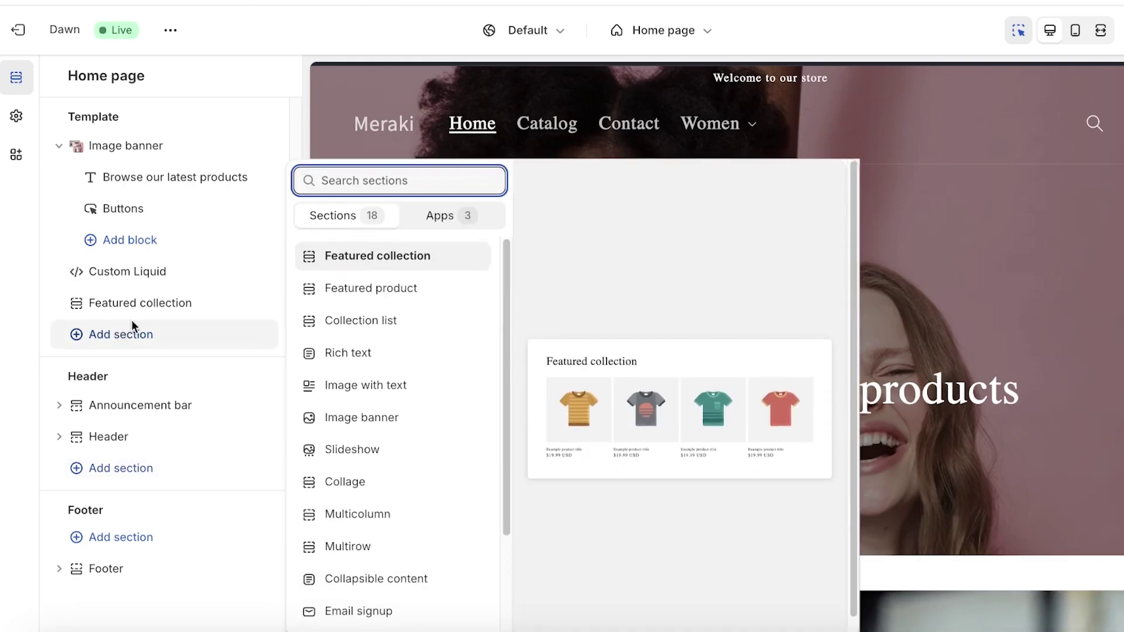
pyautogui.scroll(-1, 417, 311)
pyautogui.scroll(-3, 412, 308)
pyautogui.scroll(-1, 414, 326)
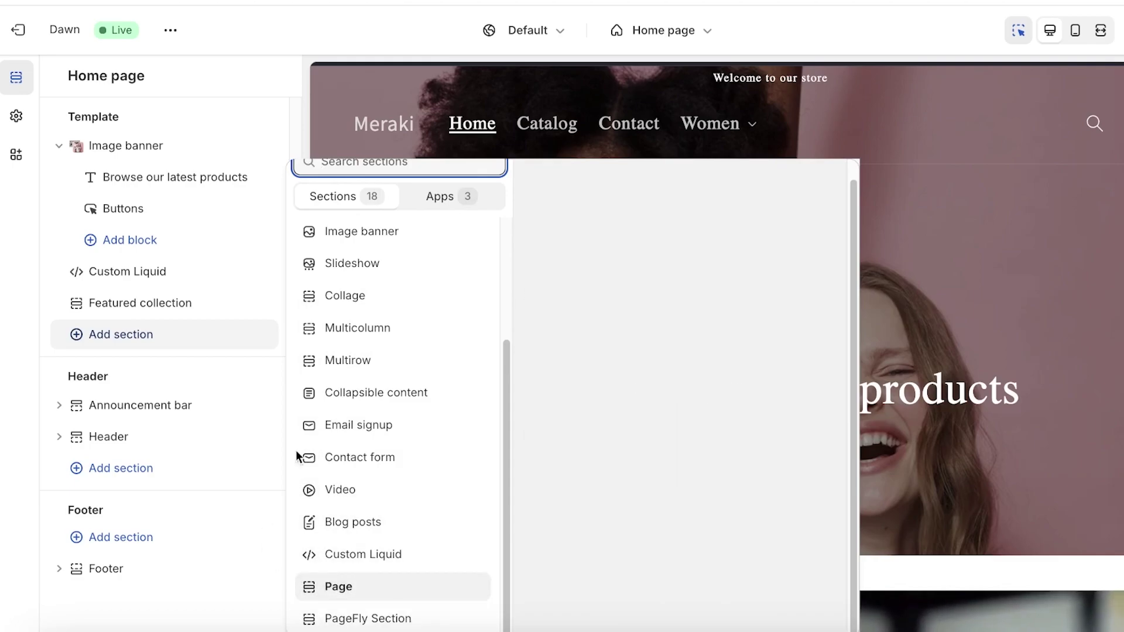
pyautogui.click(1040, 262)
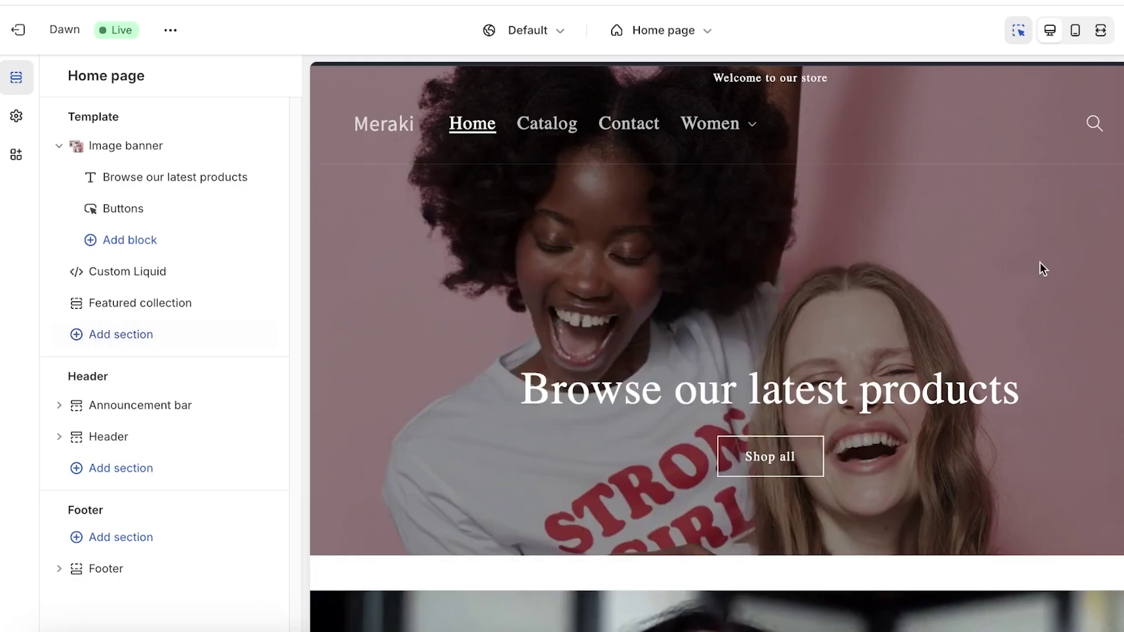
pyautogui.click(17, 30)
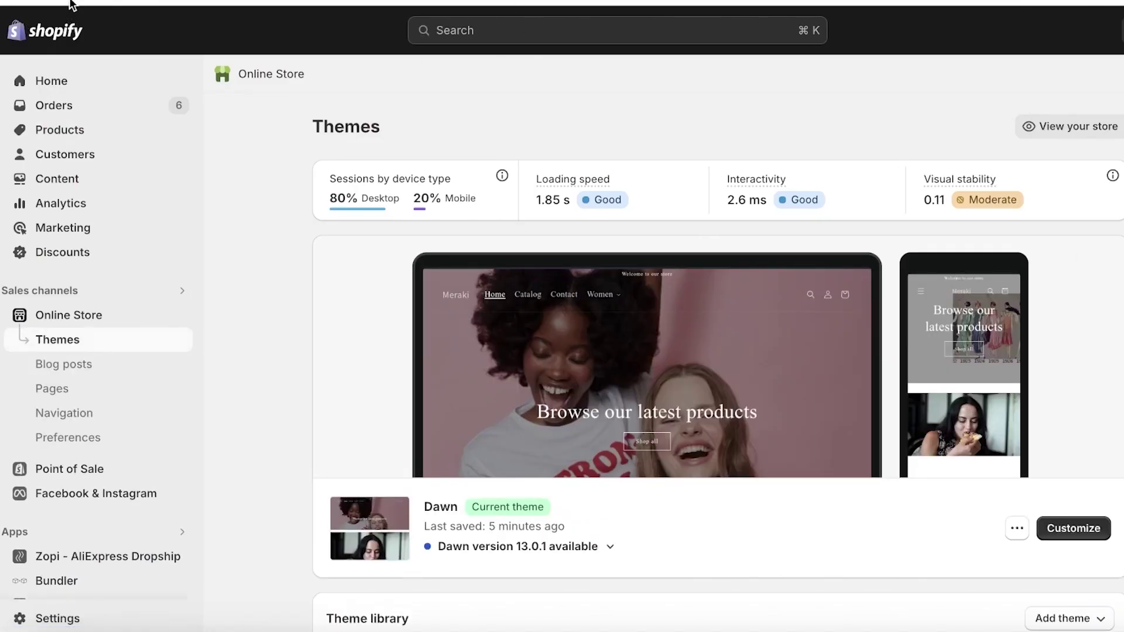
# Reload the Themes page and open Dawn for customizing.
pyautogui.press('super+r')
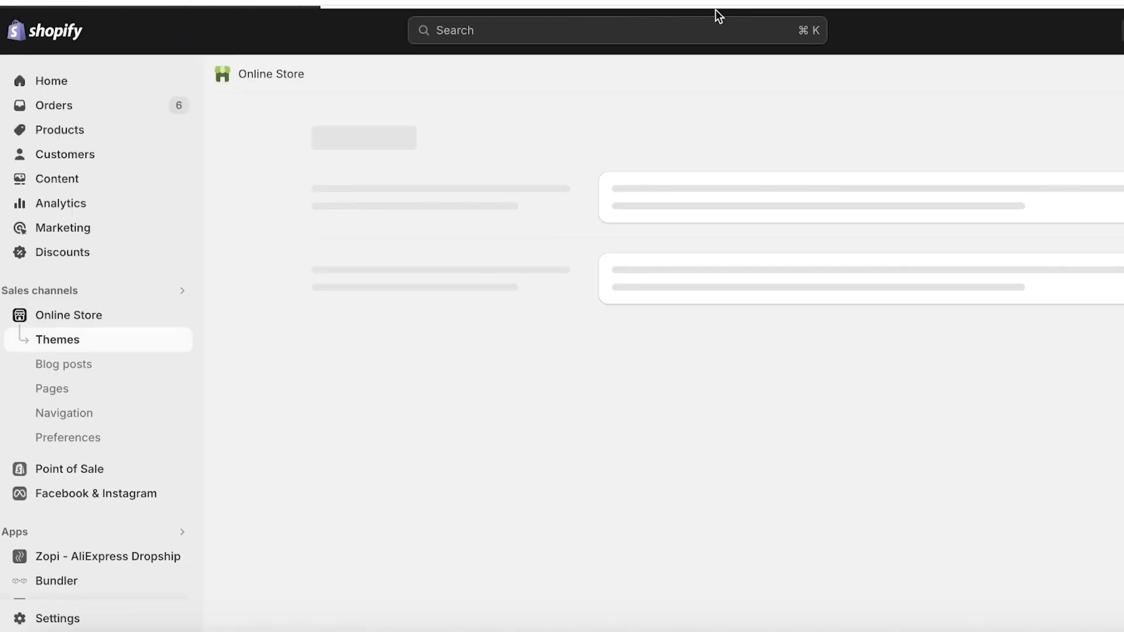
pyautogui.scroll(-1, 979, 270)
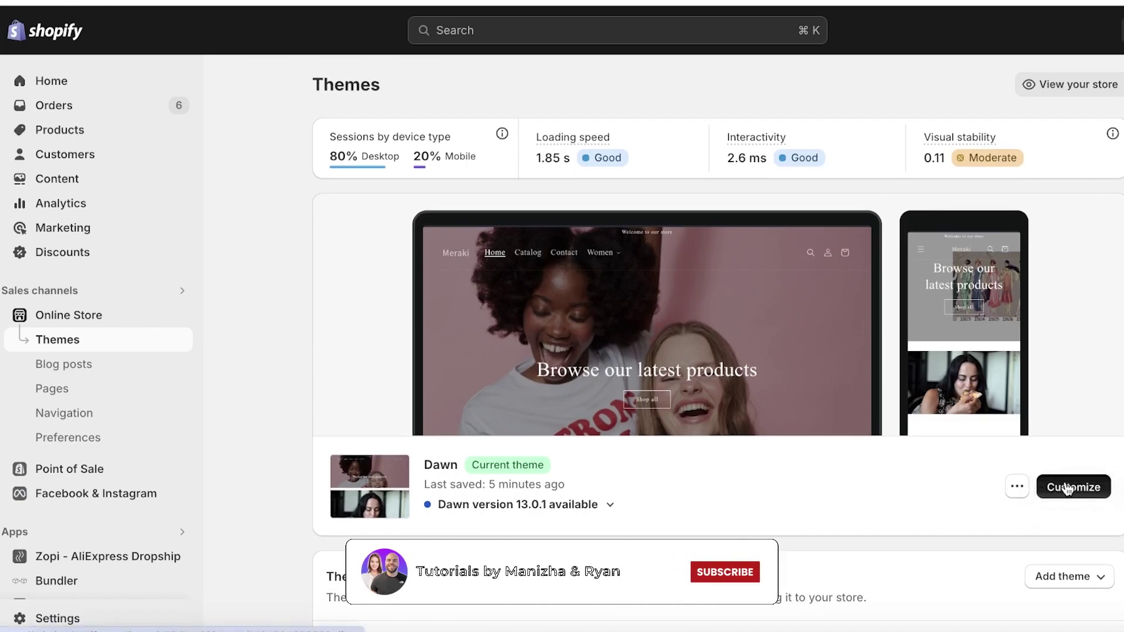
pyautogui.click(1064, 483)
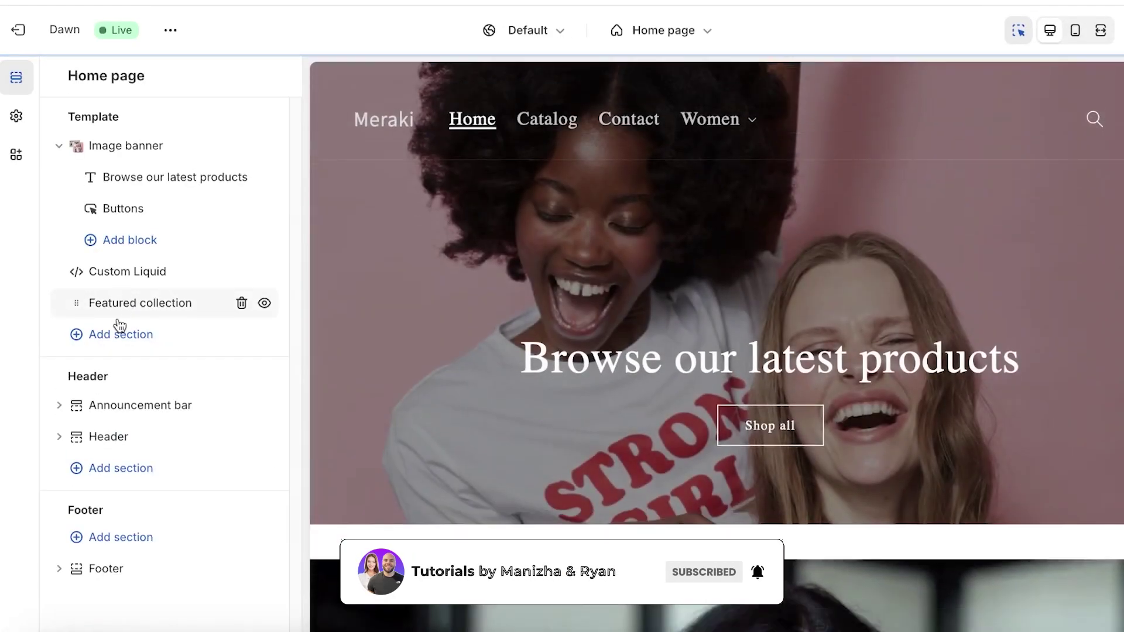
# Add a RAW Element section to the home page from the section list.
pyautogui.click(114, 335)
pyautogui.scroll(-5, 374, 373)
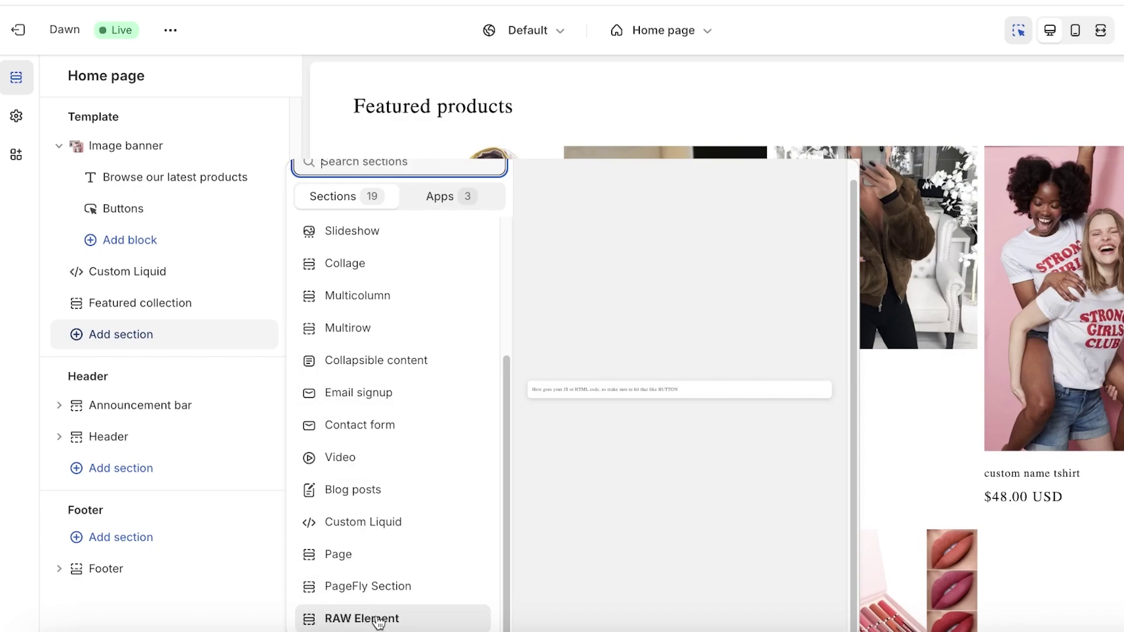
pyautogui.click(104, 333)
pyautogui.click(361, 618)
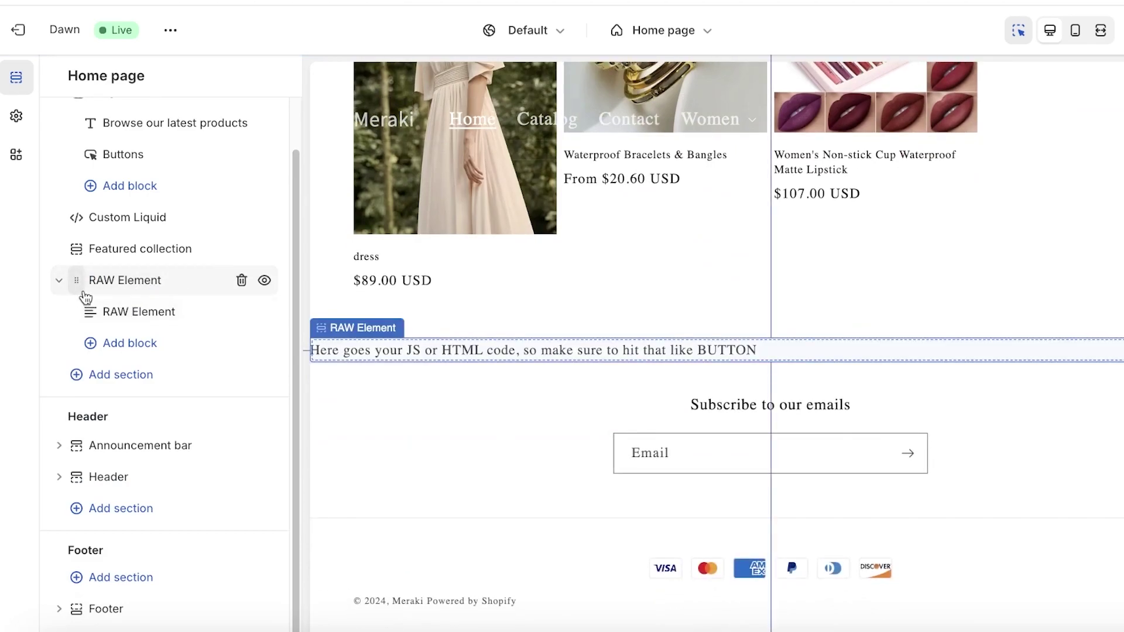
# Open the RAW Element text block and select all its placeholder HTML.
pyautogui.moveTo(123, 279)
pyautogui.click(106, 317)
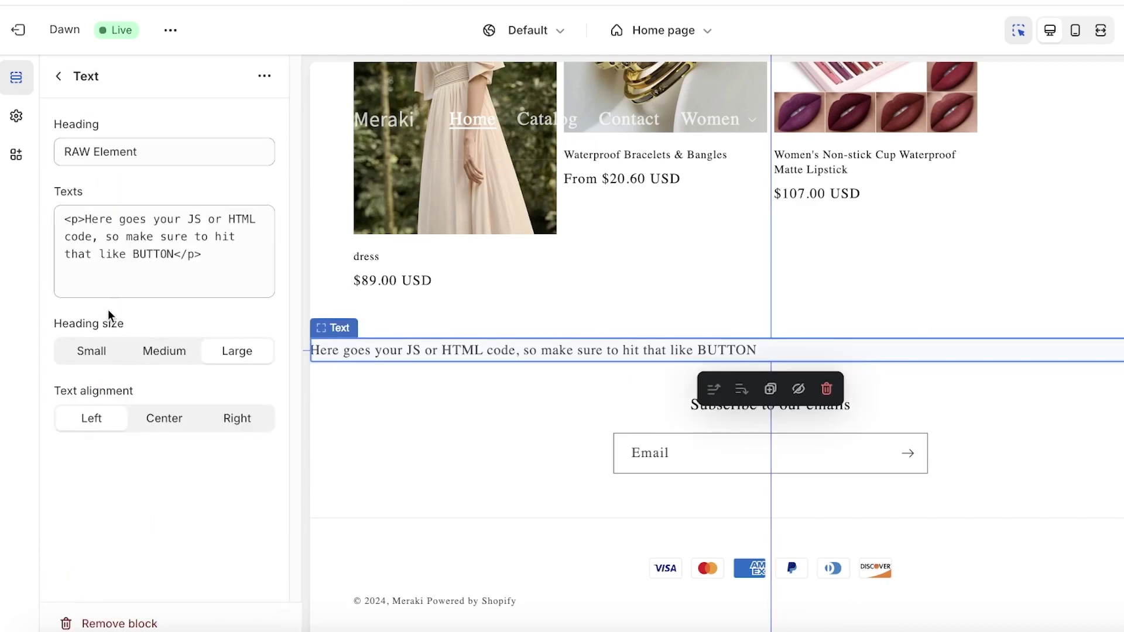
pyautogui.moveTo(219, 281); pyautogui.dragTo(83, 215)
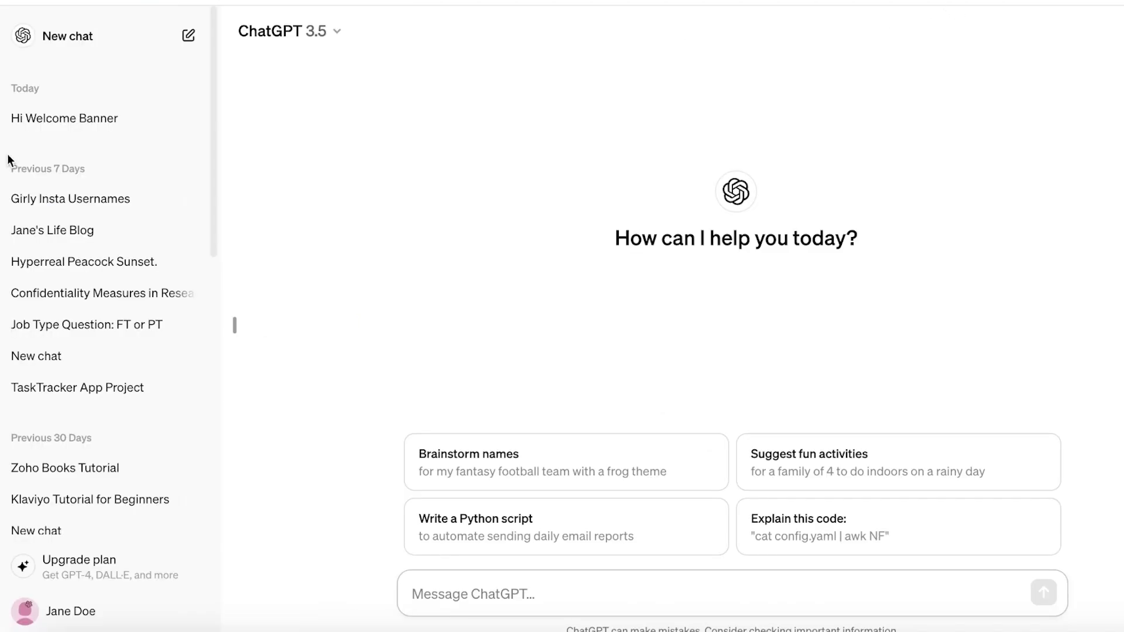
# Ask the Hi Welcome Banner chat for cute Shopify greeting HTML and copy the heart-emoji snippet.
pyautogui.click(67, 115)
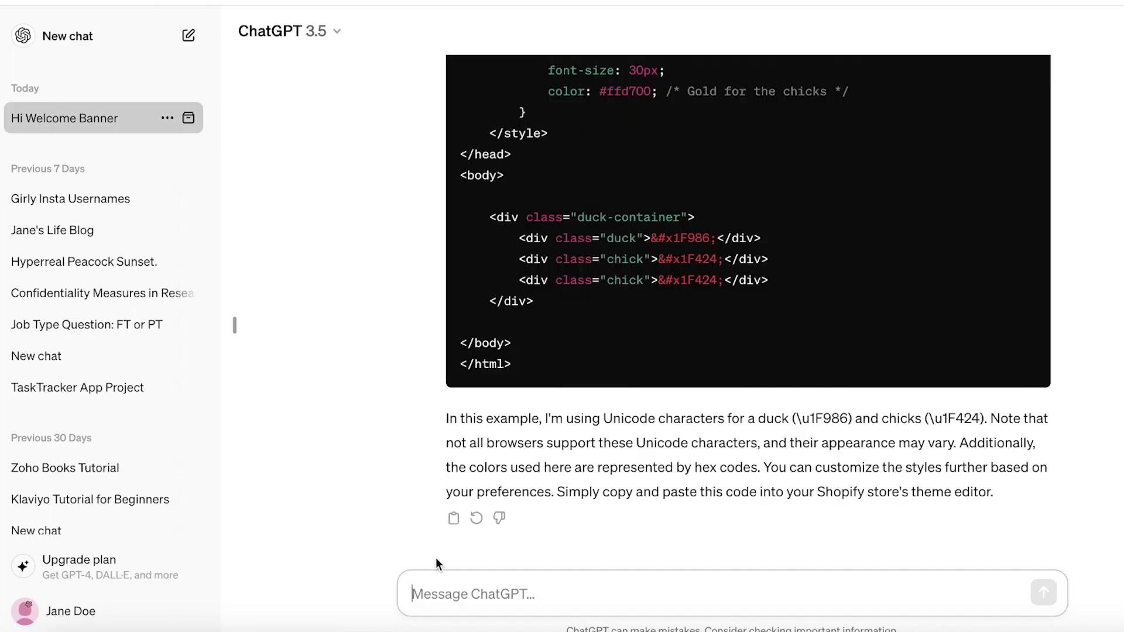
pyautogui.write('c')
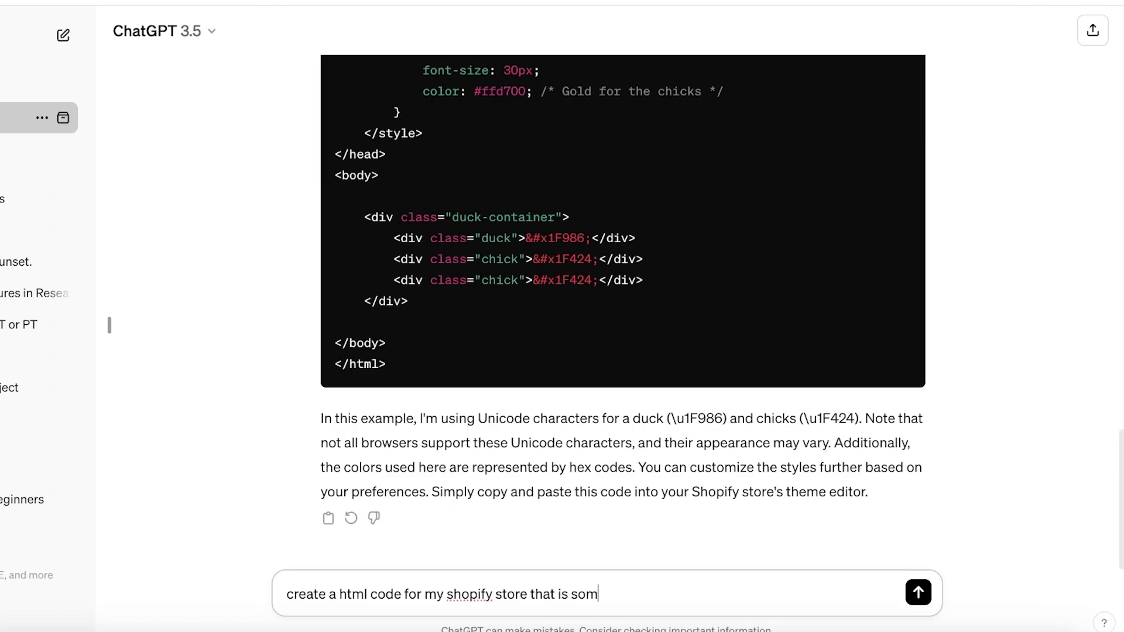
pyautogui.write('ething v')
pyautogui.write('te')
pyautogui.press('Return')
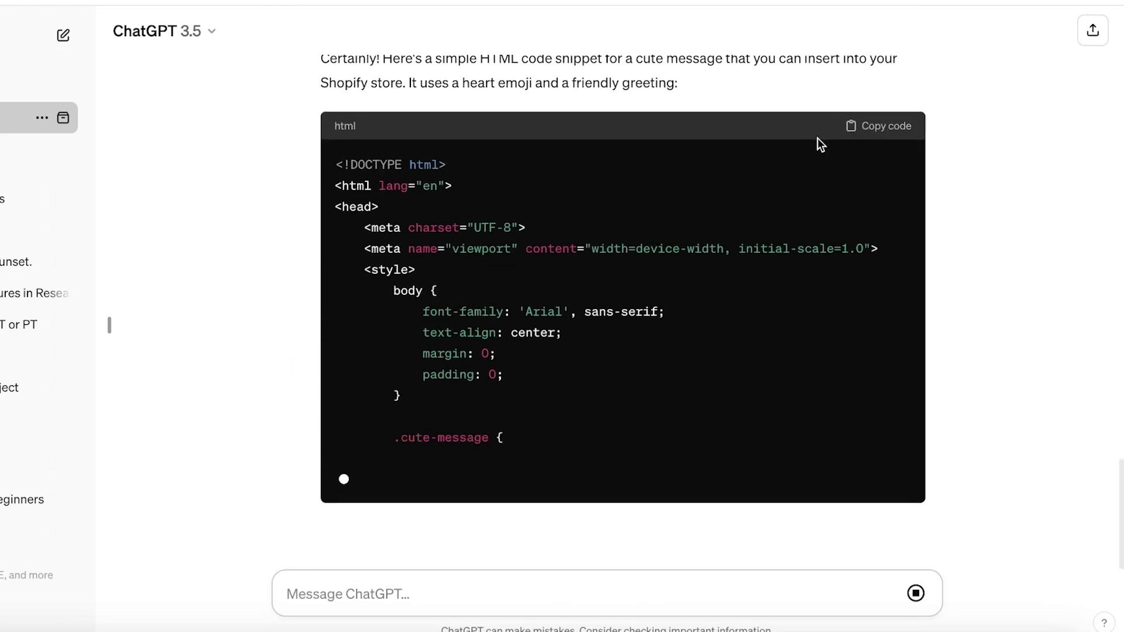
pyautogui.scroll(2, 720, 154)
pyautogui.scroll(-4, 743, 229)
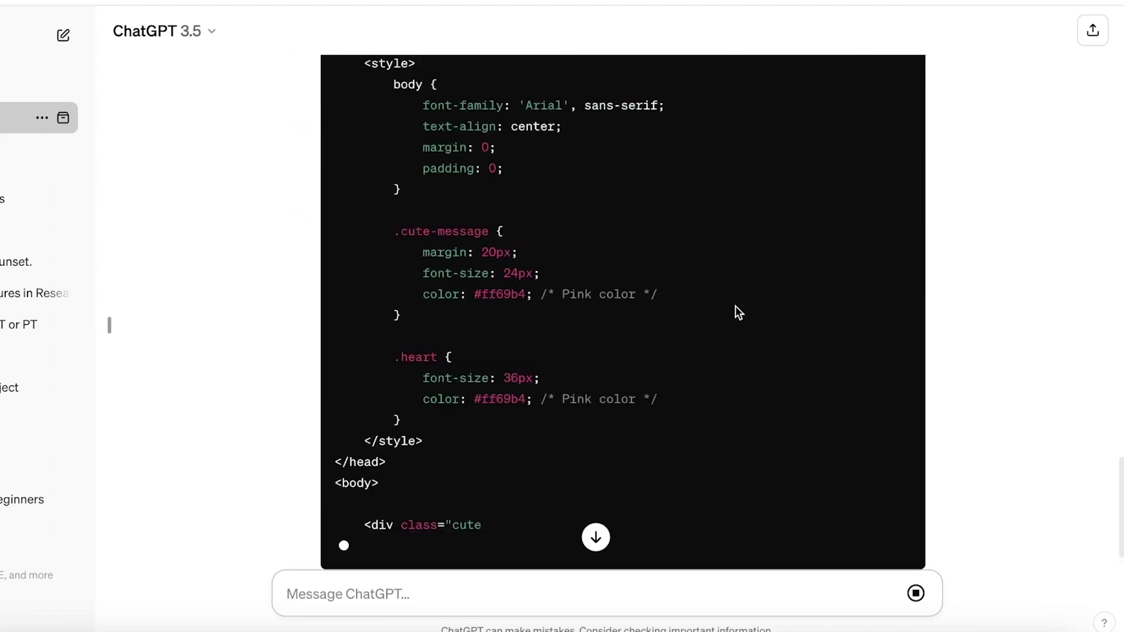
pyautogui.scroll(2, 729, 312)
pyautogui.scroll(5, 723, 312)
pyautogui.scroll(-8, 698, 309)
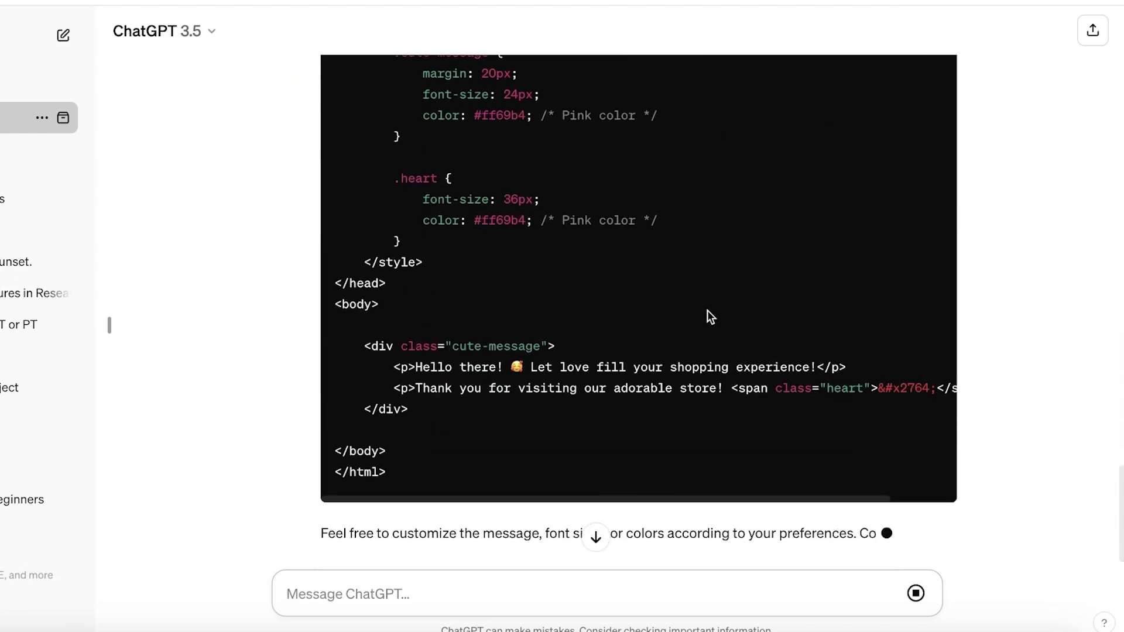
pyautogui.scroll(5, 706, 309)
pyautogui.click(931, 192)
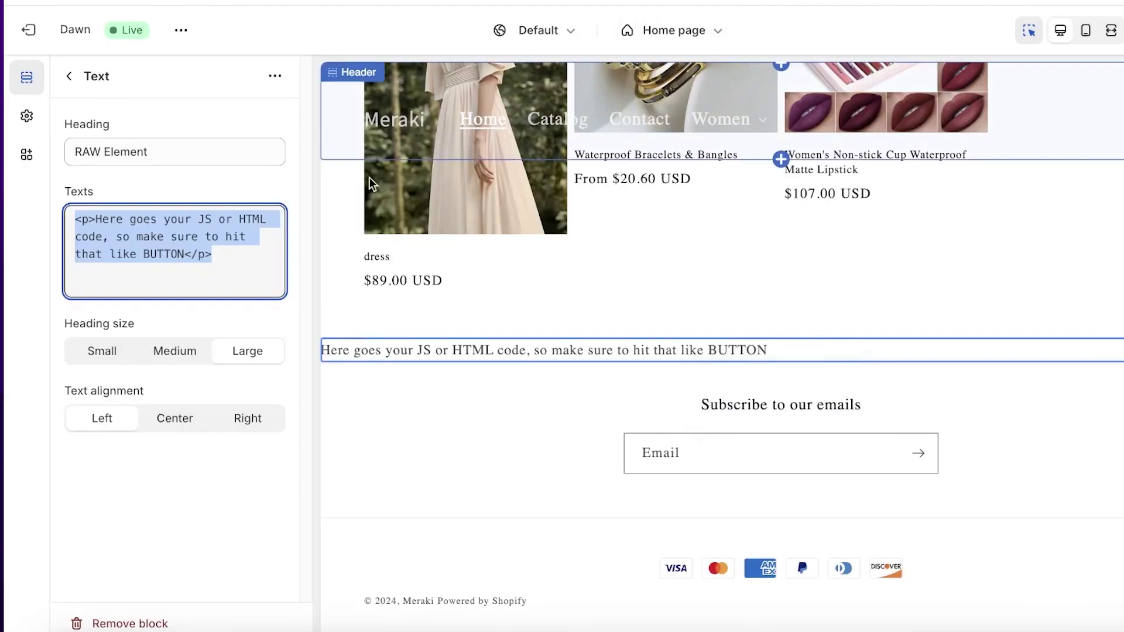
# Paste the heart-emoji HTML over the RAW Element placeholder and set Heading size to Medium.
pyautogui.rightClick(182, 249)
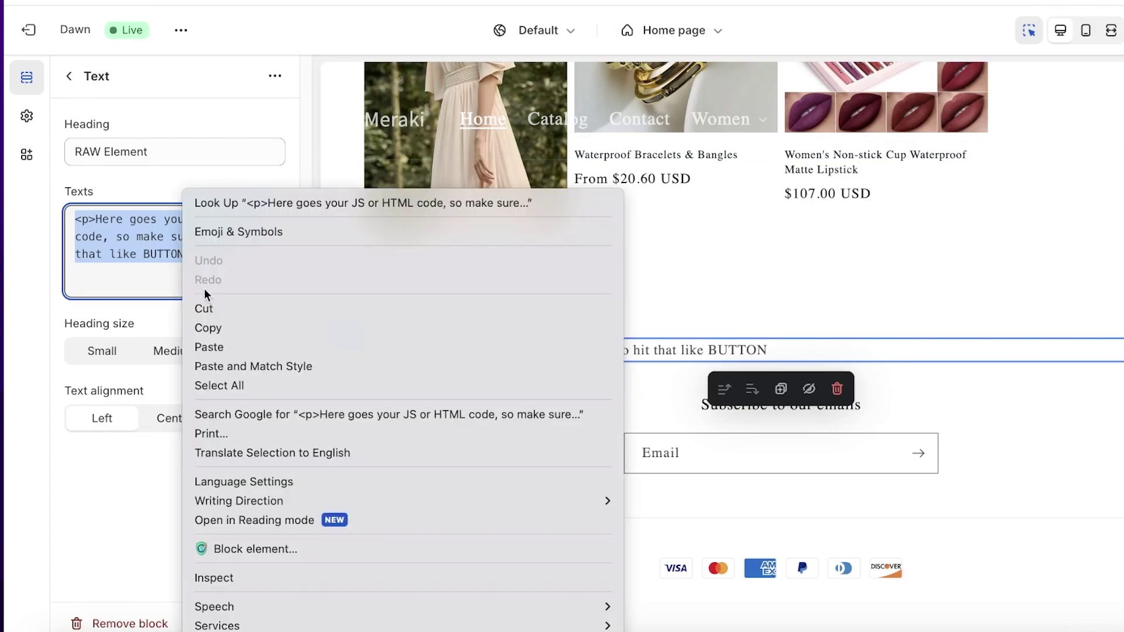
pyautogui.click(217, 344)
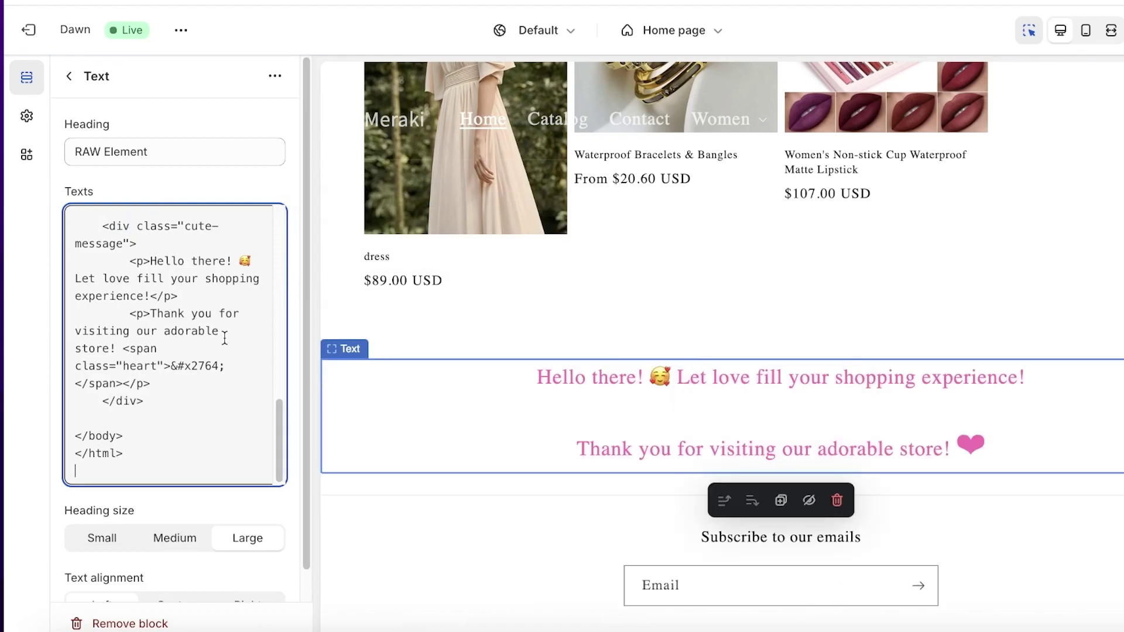
pyautogui.scroll(10, 92, 335)
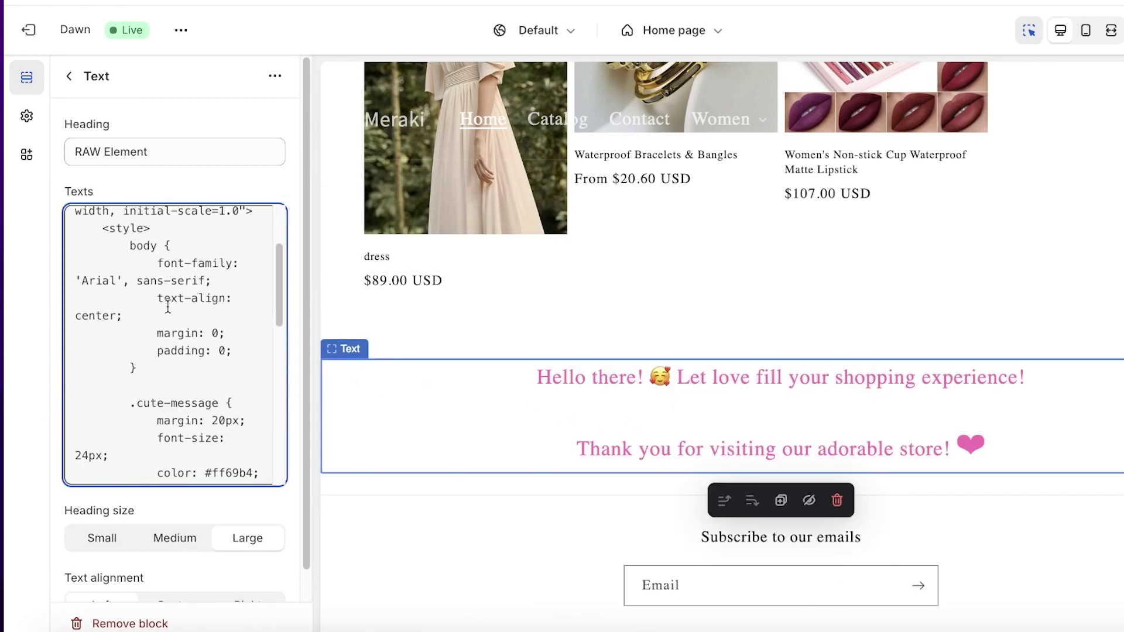
pyautogui.scroll(5, 92, 335)
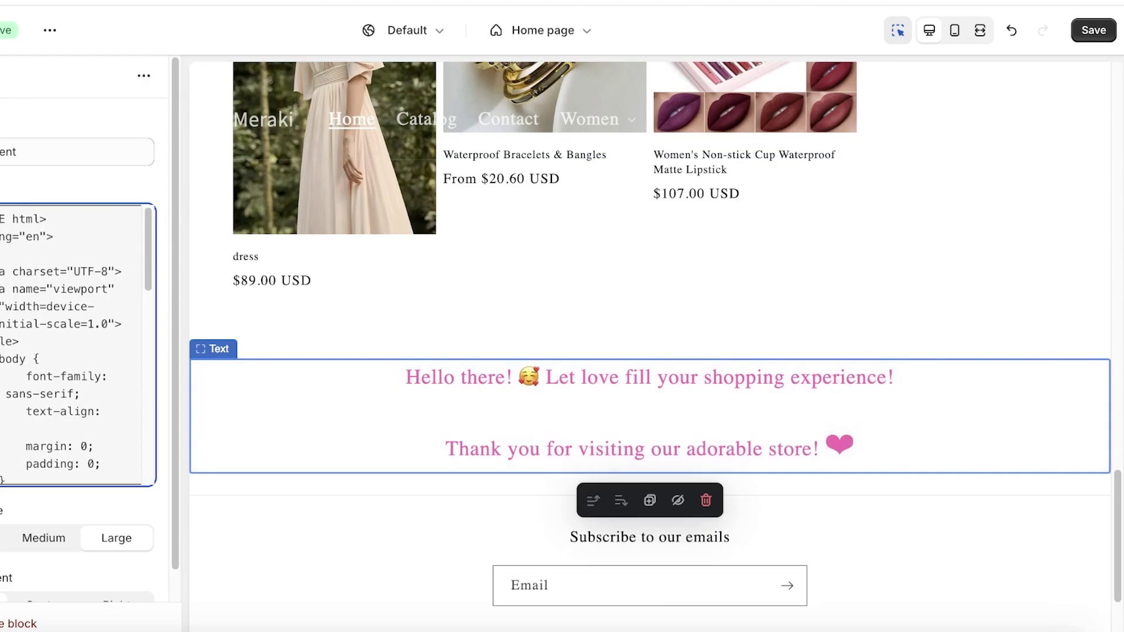
pyautogui.scroll(-3, 136, 202)
pyautogui.click(51, 539)
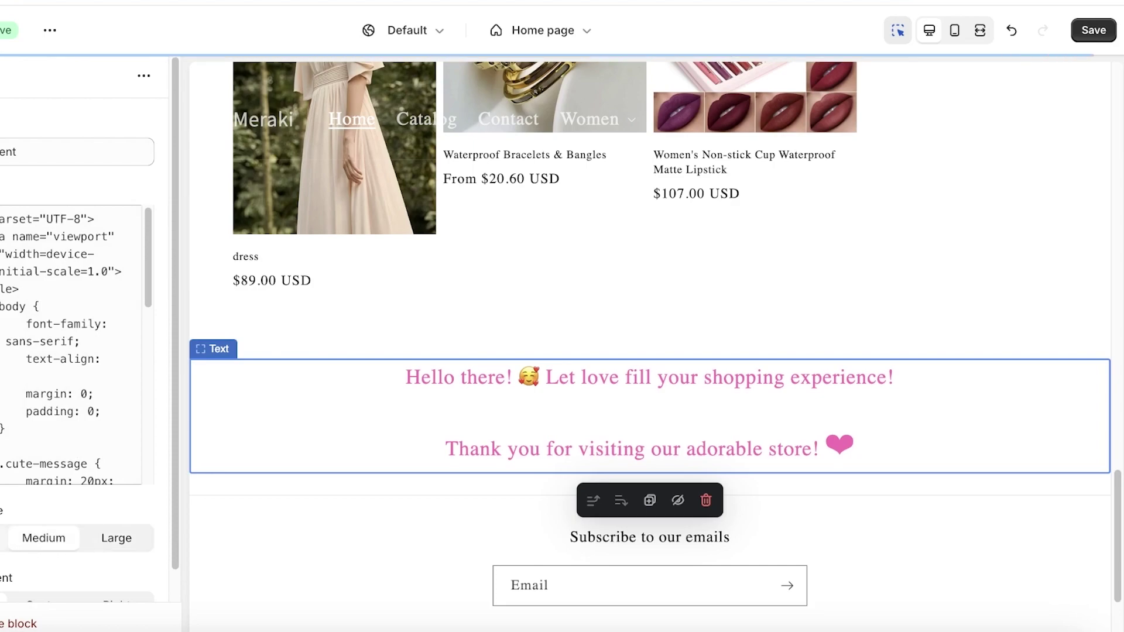
# Send ChatGPT a request for a super large banner made only of dots as HTML.
pyautogui.click(747, 3)
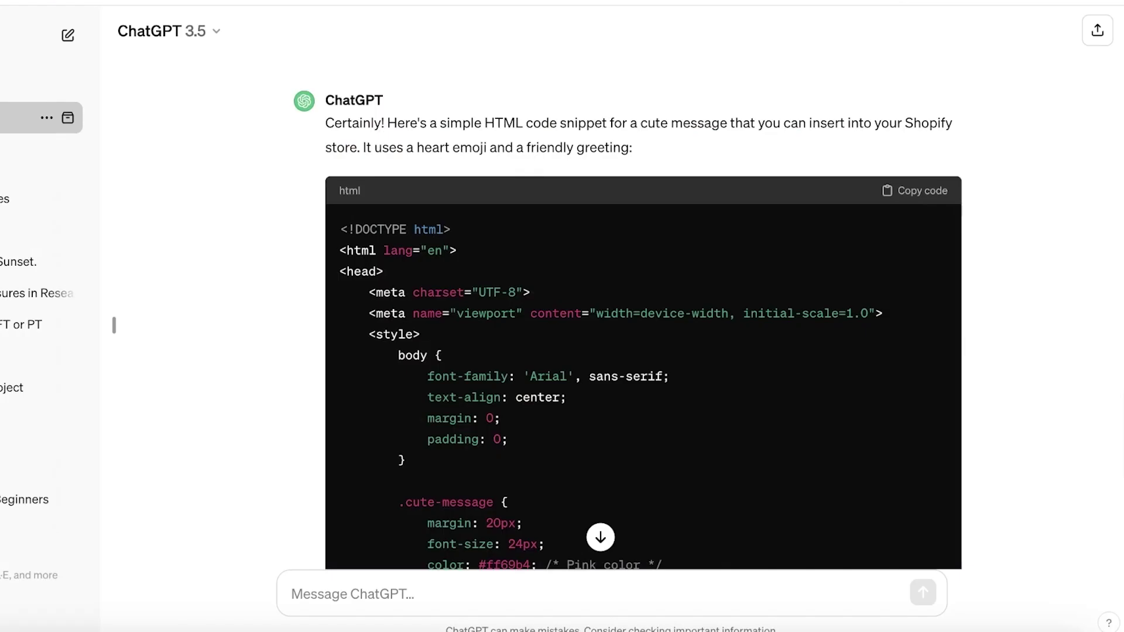
pyautogui.click(602, 535)
pyautogui.scroll(5, 440, 568)
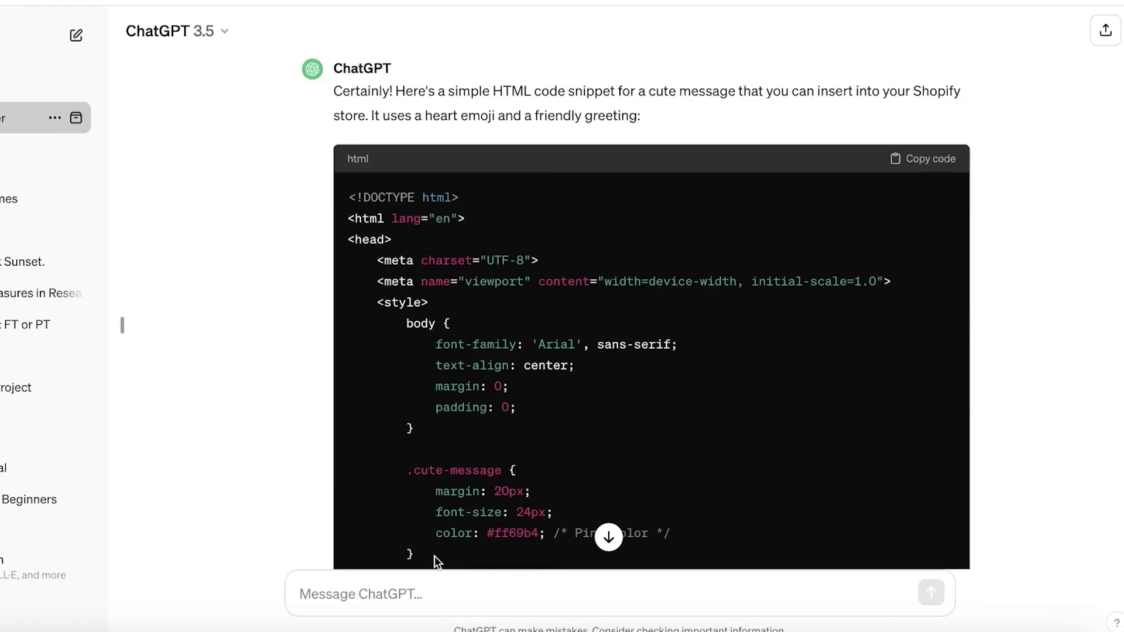
pyautogui.scroll(-5, 439, 582)
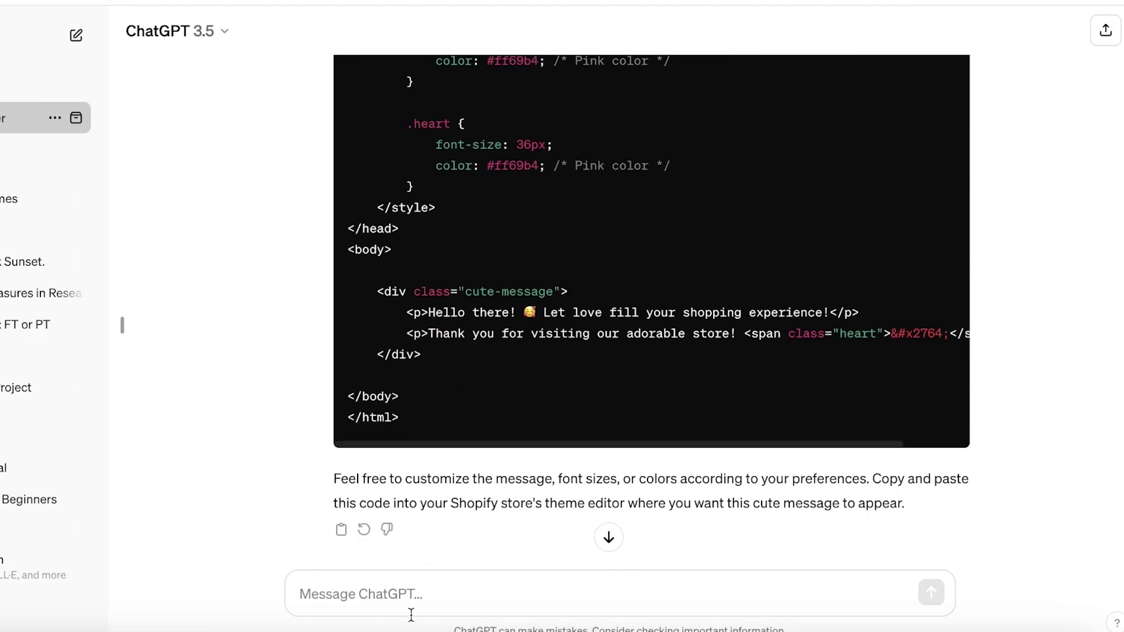
pyautogui.click(409, 606)
pyautogui.write('create a super lar')
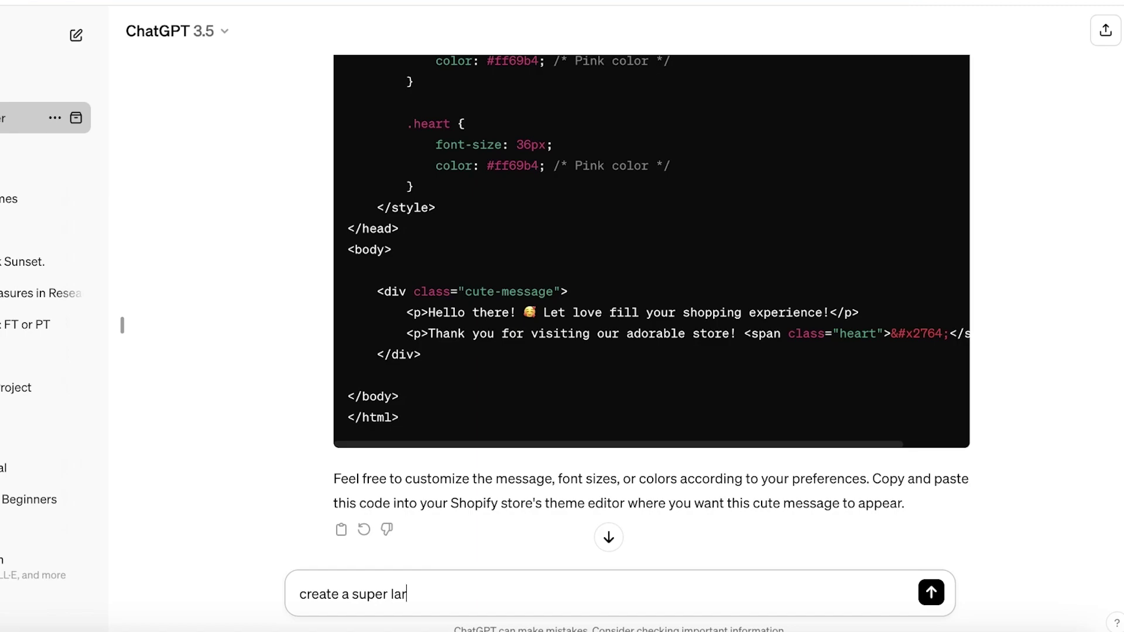
pyautogui.write('ge banner using only dots that come toget')
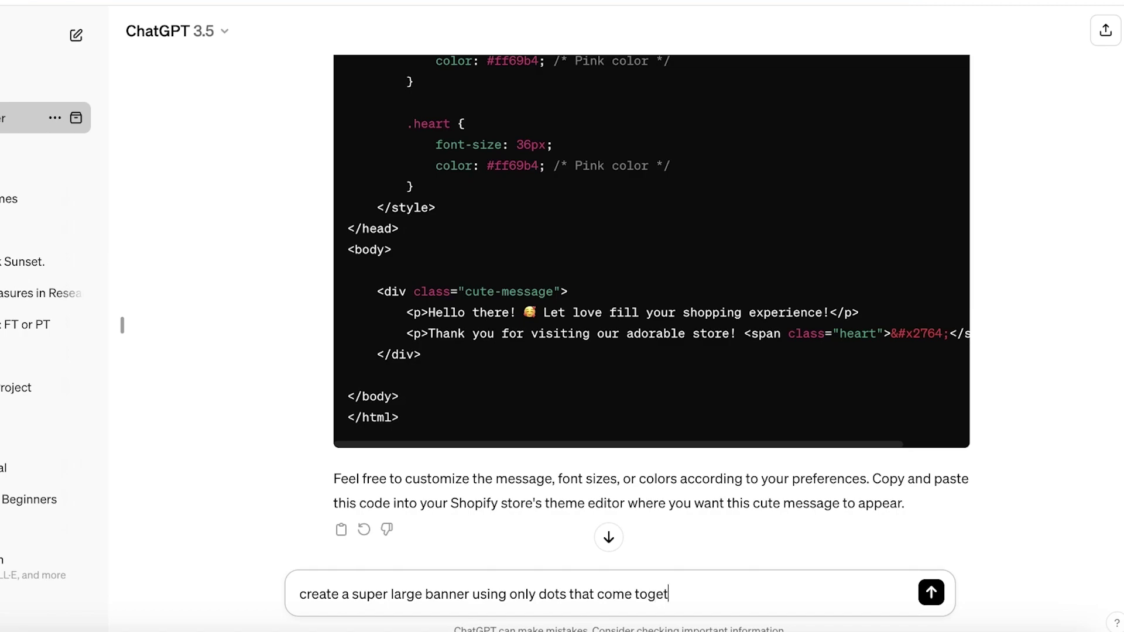
pyautogui.write('her to form a s')
pyautogui.write('lower hm')
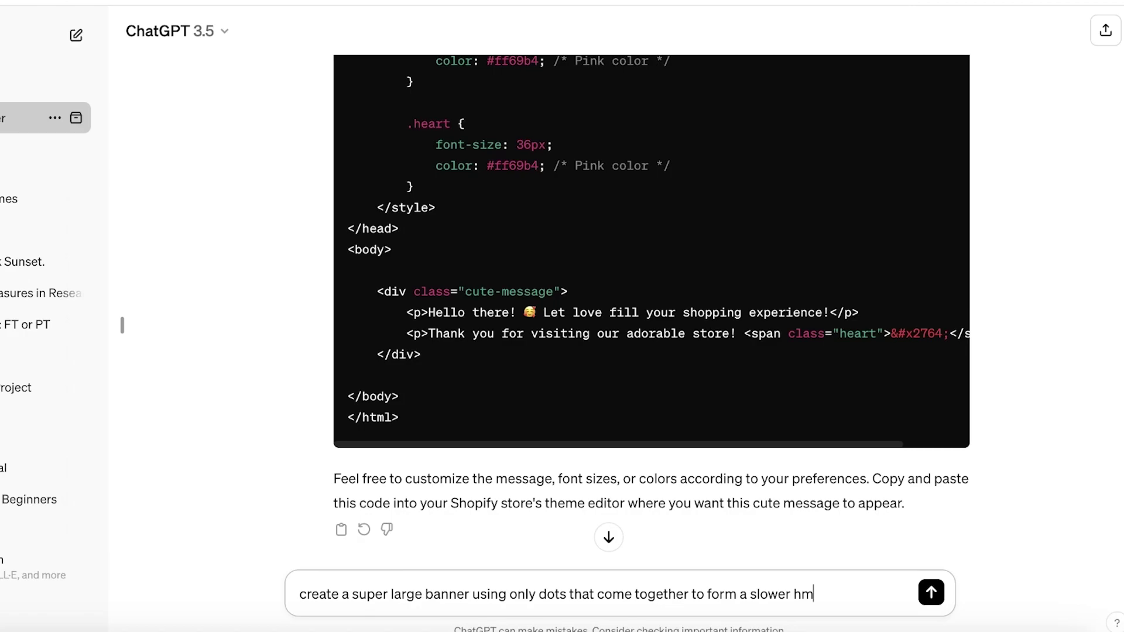
pyautogui.write('e')
pyautogui.press('Return')
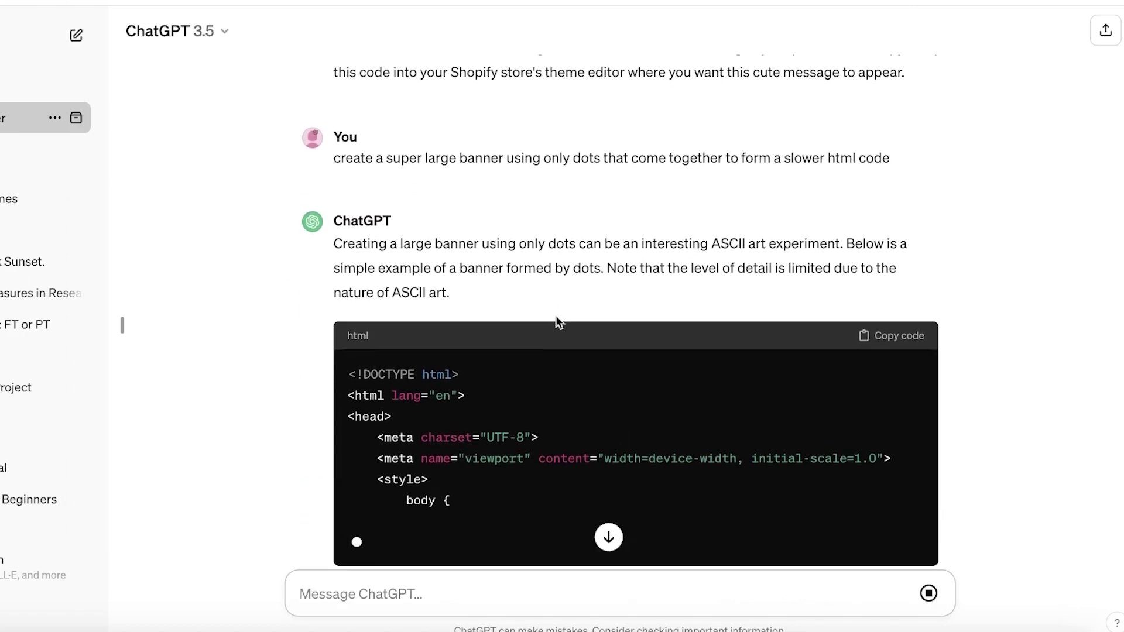
pyautogui.scroll(5, 661, 279)
pyautogui.scroll(-10, 667, 297)
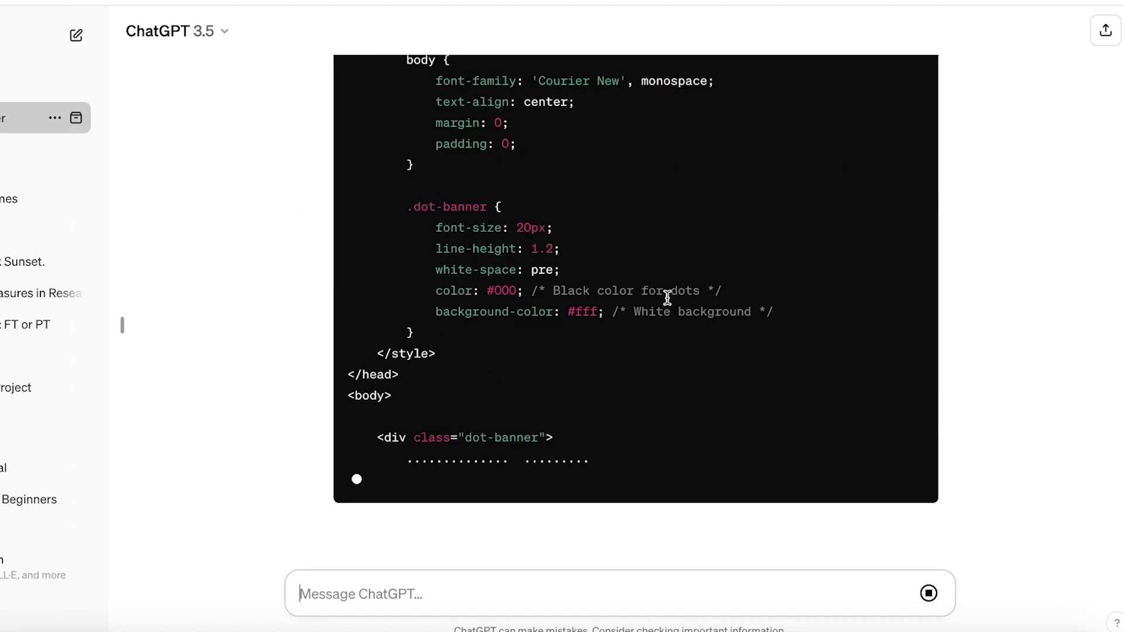
pyautogui.scroll(5, 828, 285)
pyautogui.scroll(-5, 834, 290)
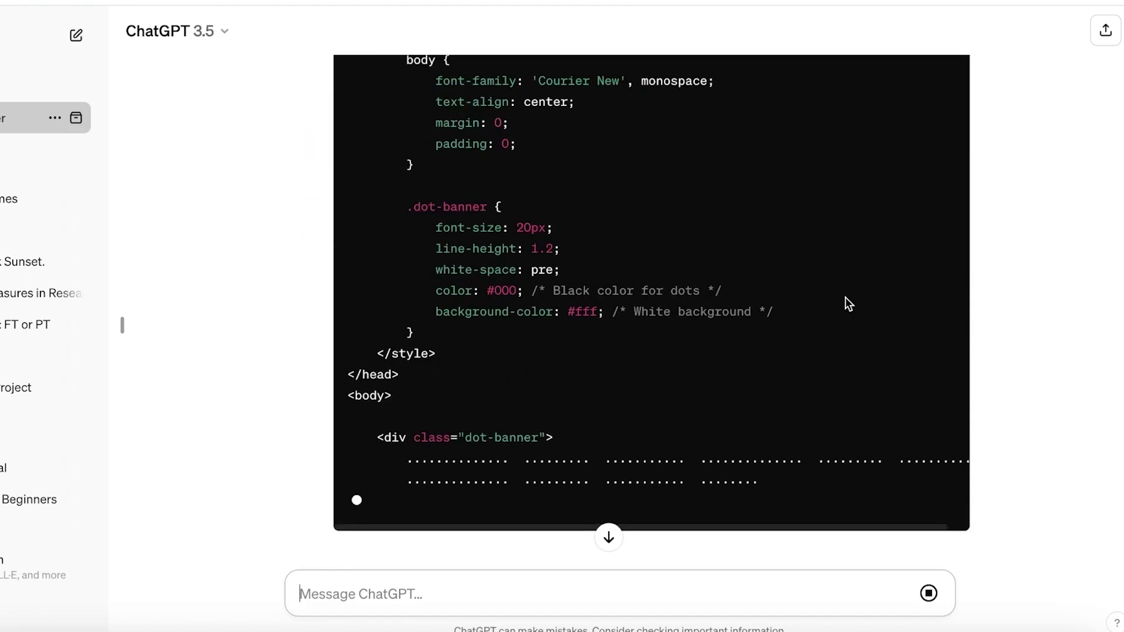
pyautogui.scroll(2, 817, 254)
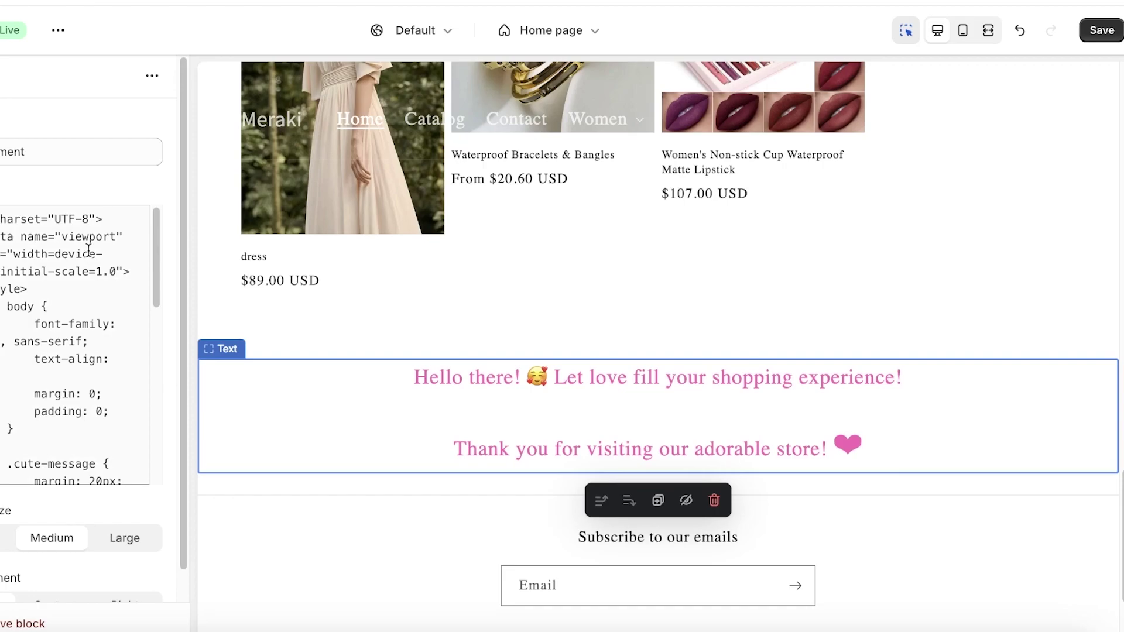
# Drag the pink-greeting RAW Element section up to sit directly under Image banner.
pyautogui.press('Escape')
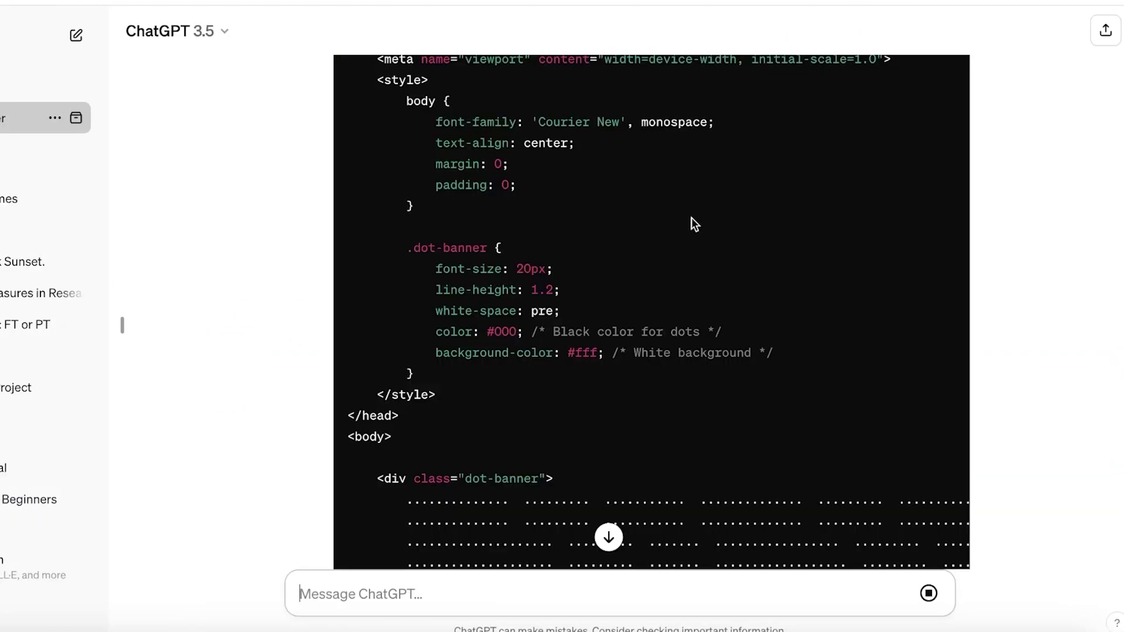
pyautogui.scroll(-4, 442, 342)
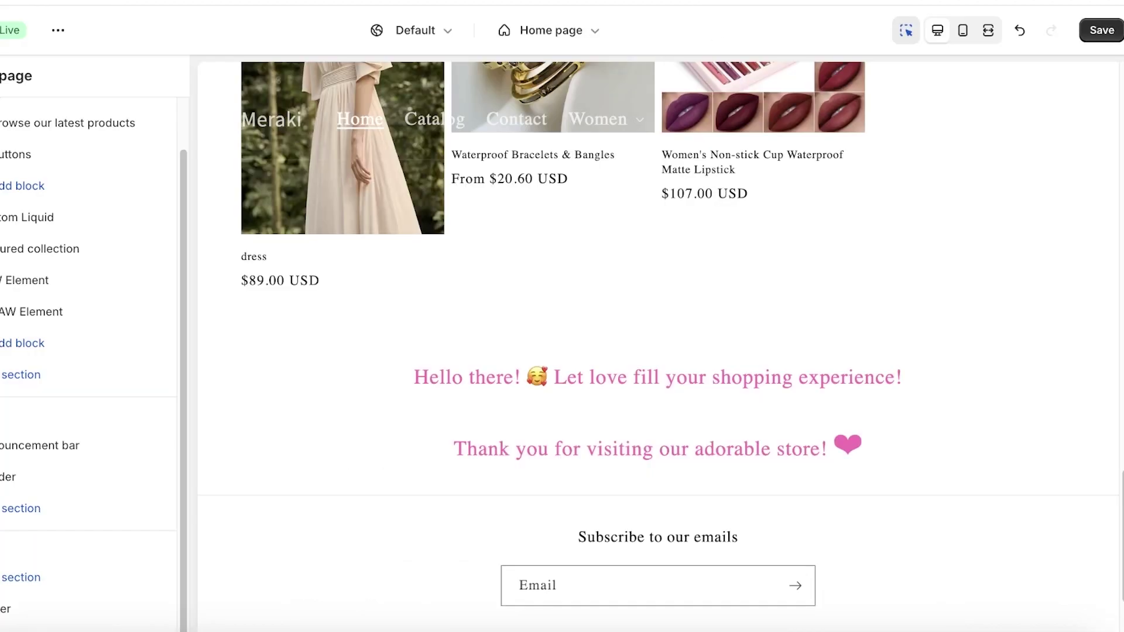
pyautogui.scroll(3, 547, 341)
pyautogui.scroll(2, 546, 341)
pyautogui.scroll(-5, 652, 403)
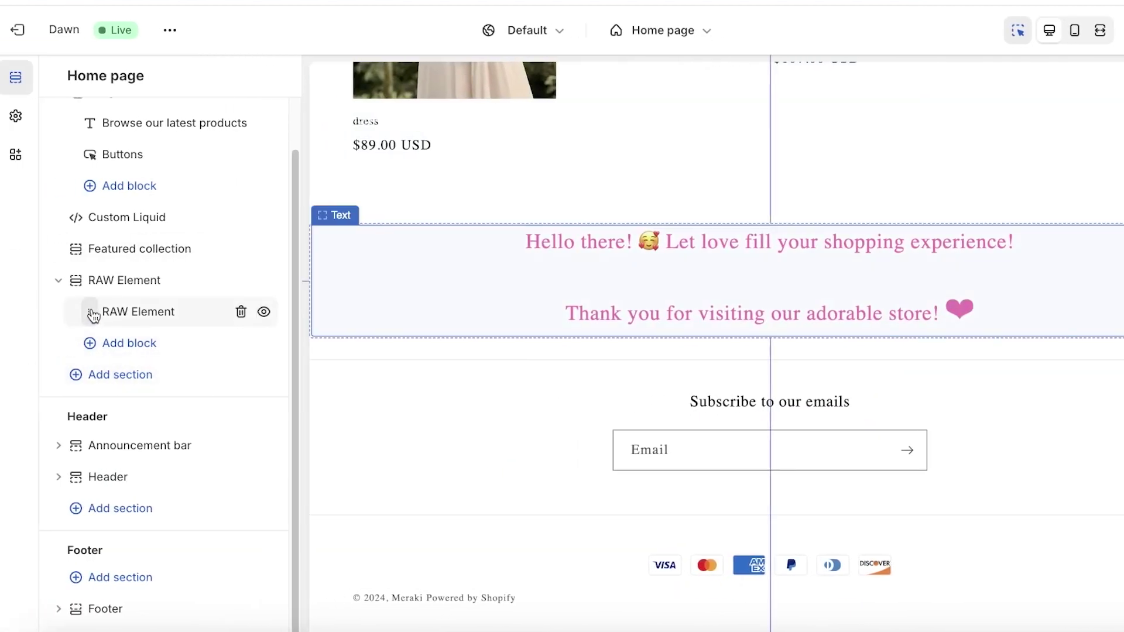
pyautogui.moveTo(73, 288)
pyautogui.mouseDown()
pyautogui.moveTo(96, 153)
pyautogui.moveTo(73, 184)
pyautogui.mouseUp()
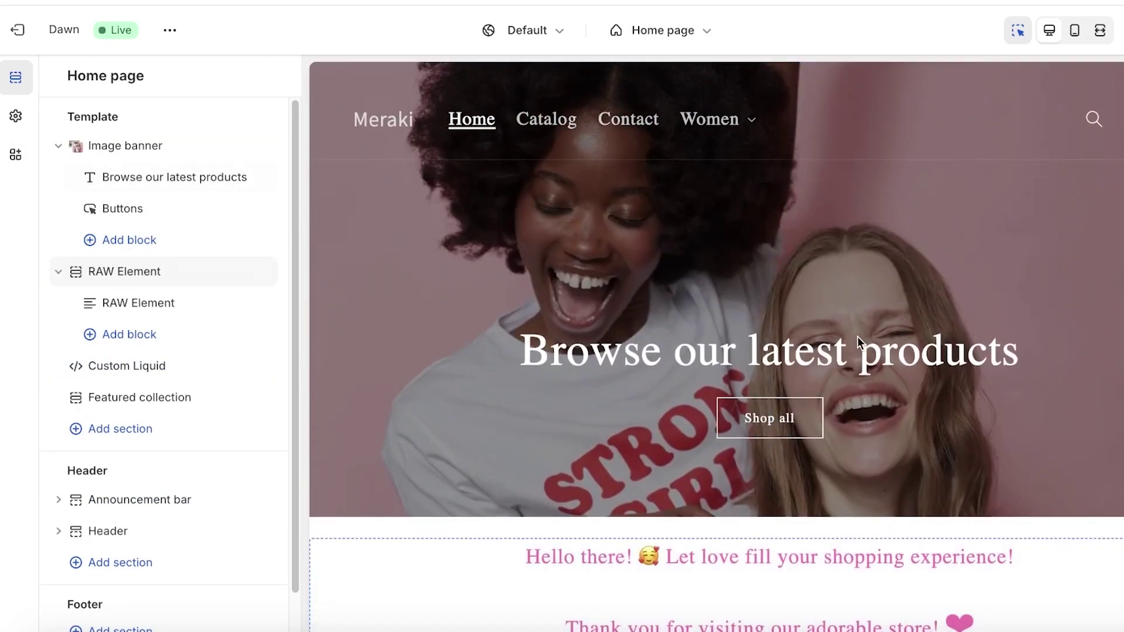
pyautogui.scroll(-2, 857, 336)
pyautogui.scroll(2, 684, 337)
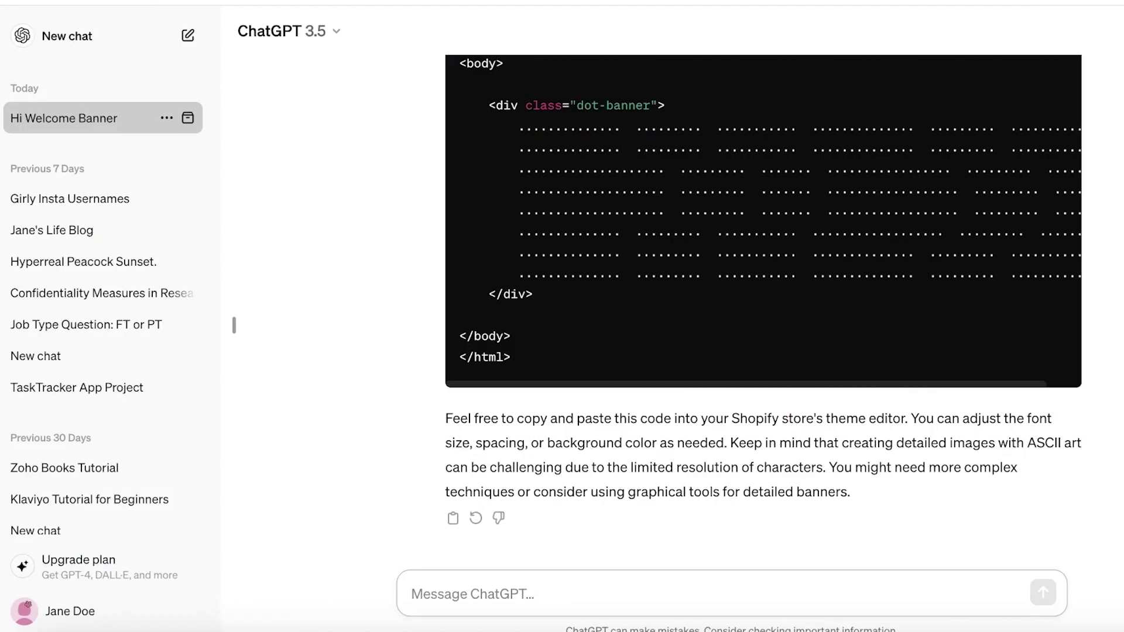
pyautogui.scroll(5, 702, 283)
pyautogui.scroll(2, 702, 282)
# Copy the dot-banner HTML, add a new RAW Element section and select its Text block.
pyautogui.click(1022, 356)
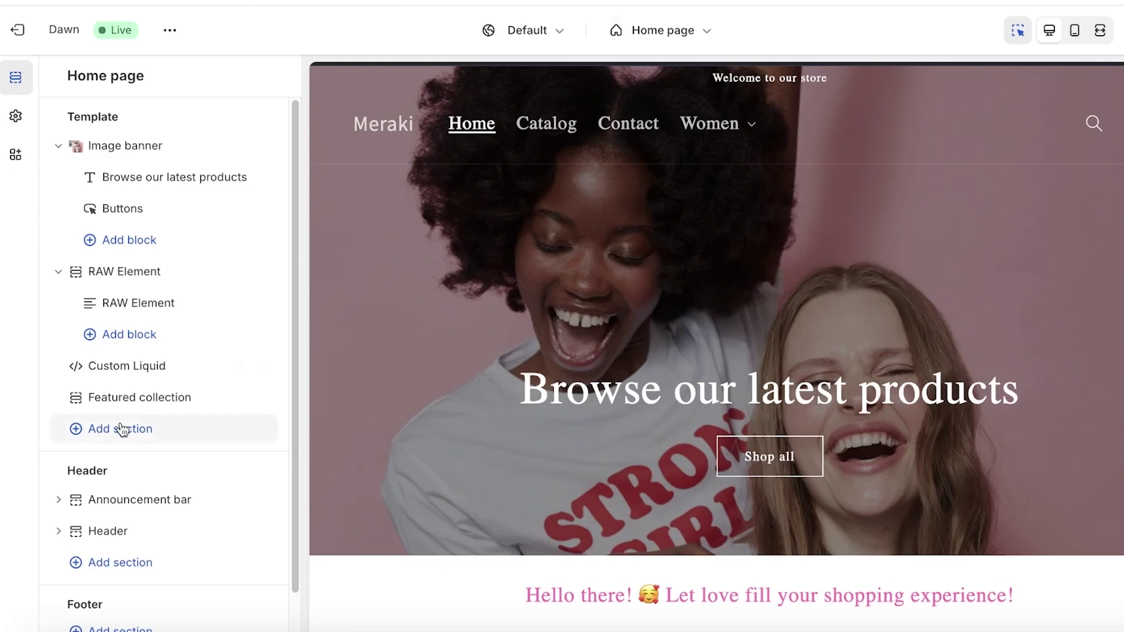
pyautogui.click(120, 425)
pyautogui.click(386, 627)
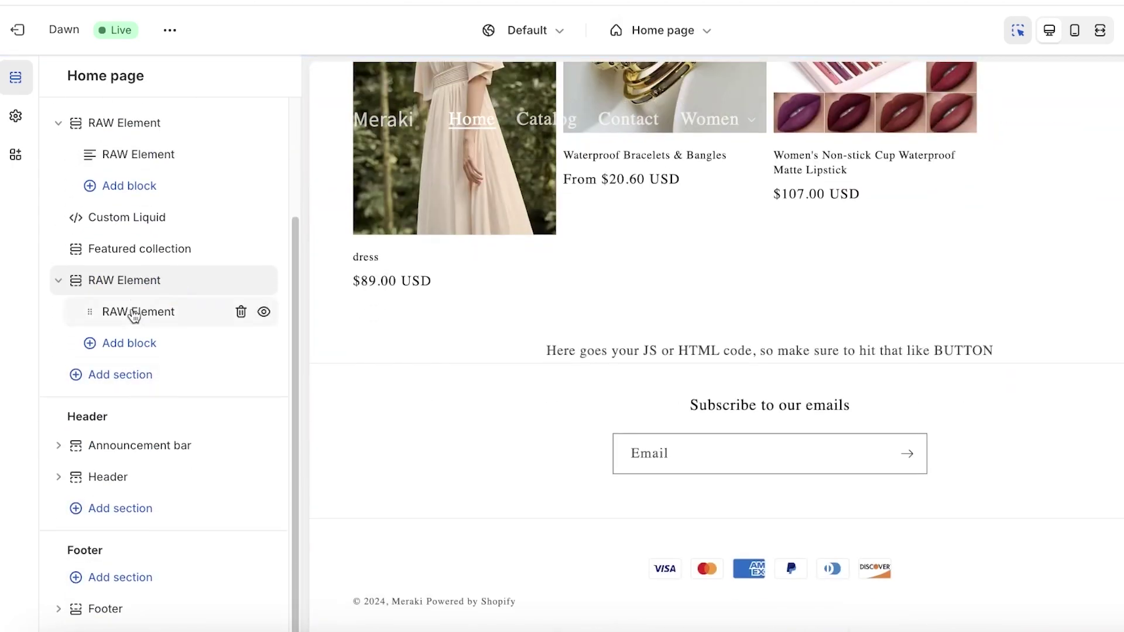
pyautogui.click(134, 312)
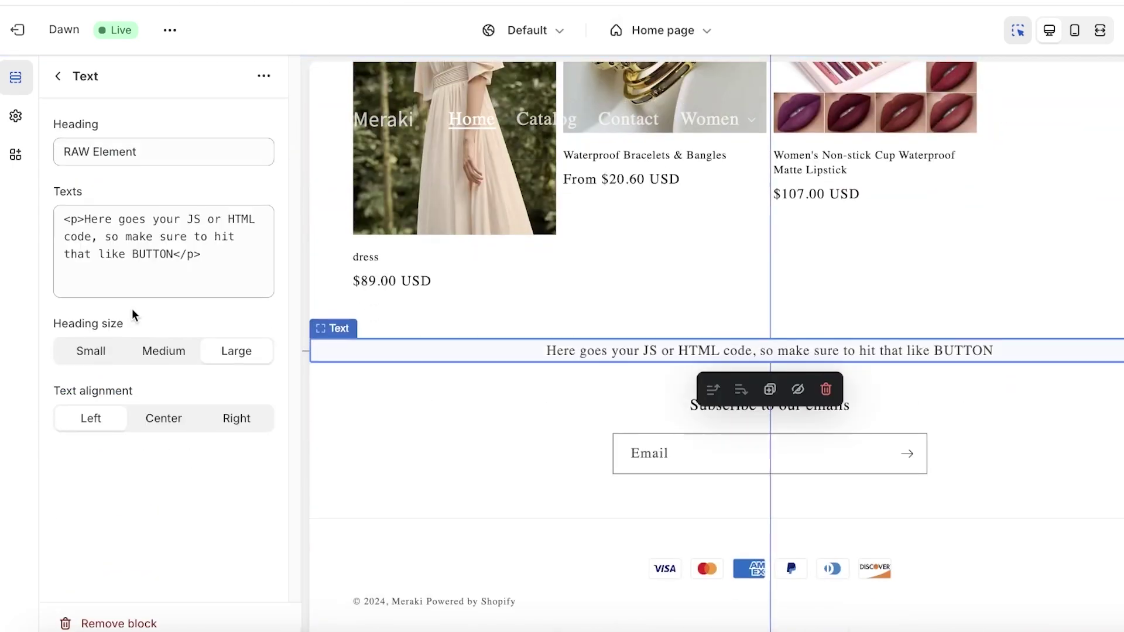
# Replace the block's placeholder code with the pasted dot-banner HTML.
pyautogui.click(113, 260)
pyautogui.press('super+a')
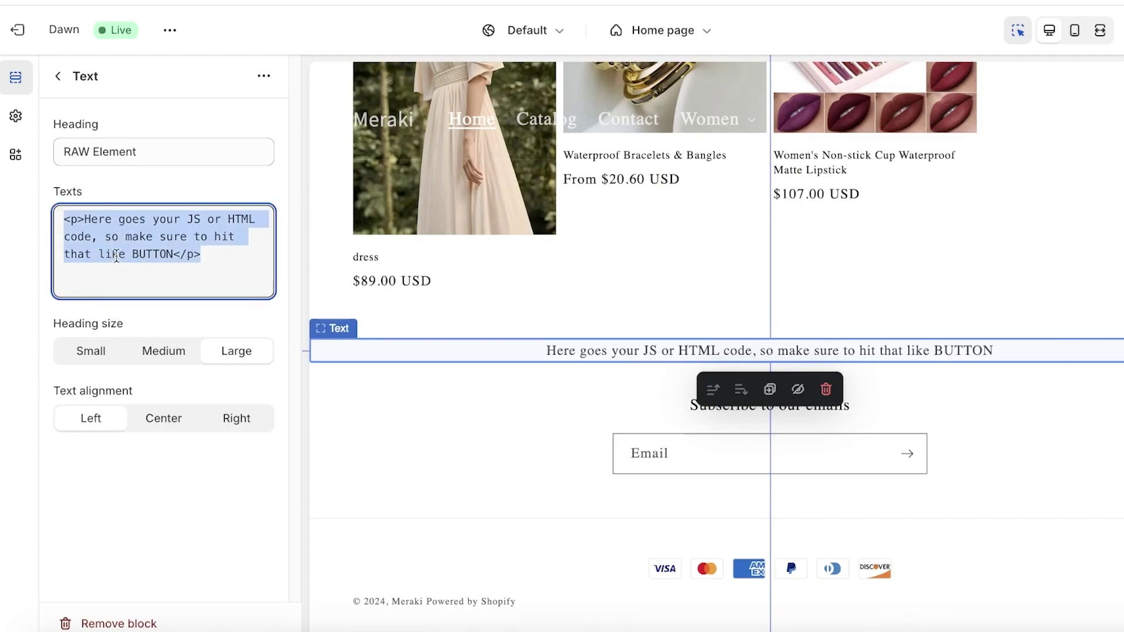
pyautogui.rightClick(117, 260)
pyautogui.click(161, 350)
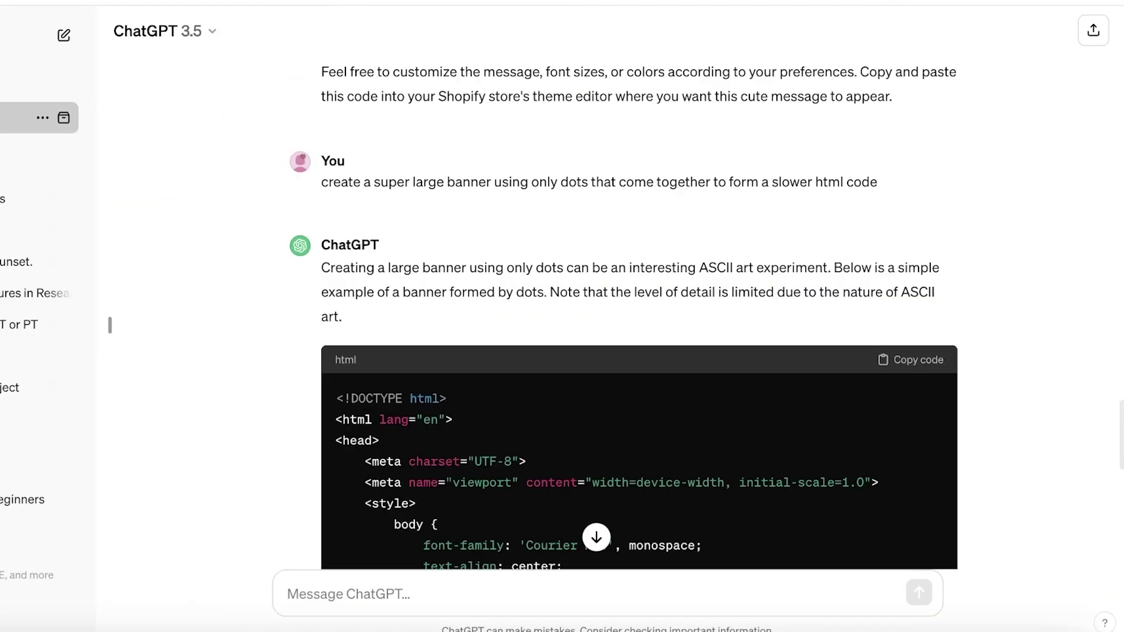
pyautogui.scroll(-5, 718, 329)
pyautogui.scroll(-3, 720, 336)
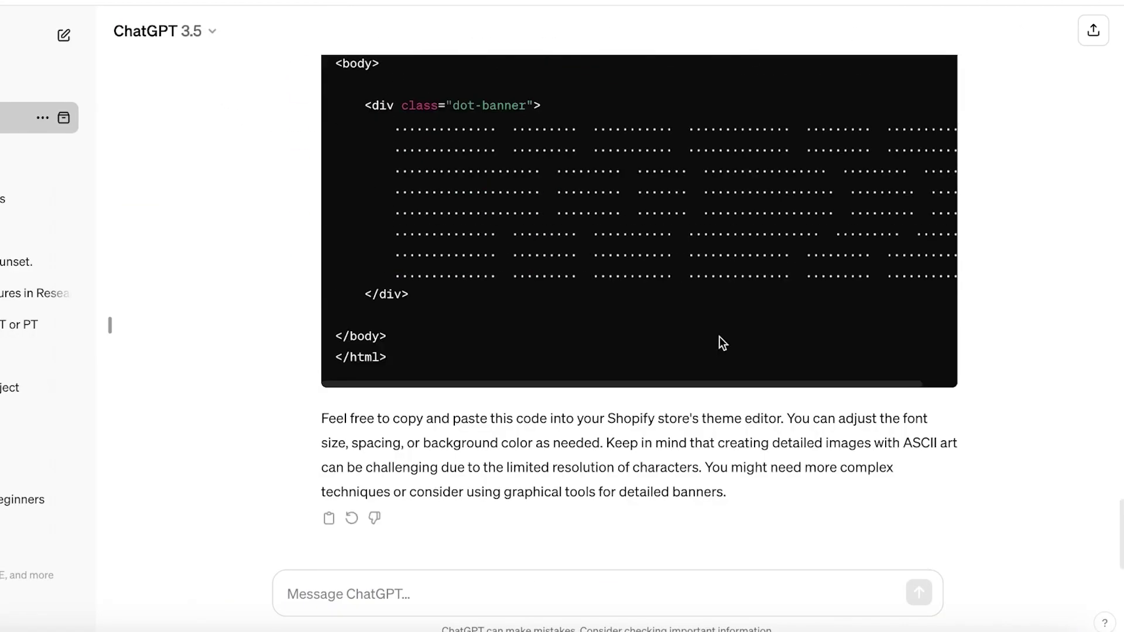
pyautogui.scroll(1, 828, 246)
pyautogui.scroll(5, 834, 249)
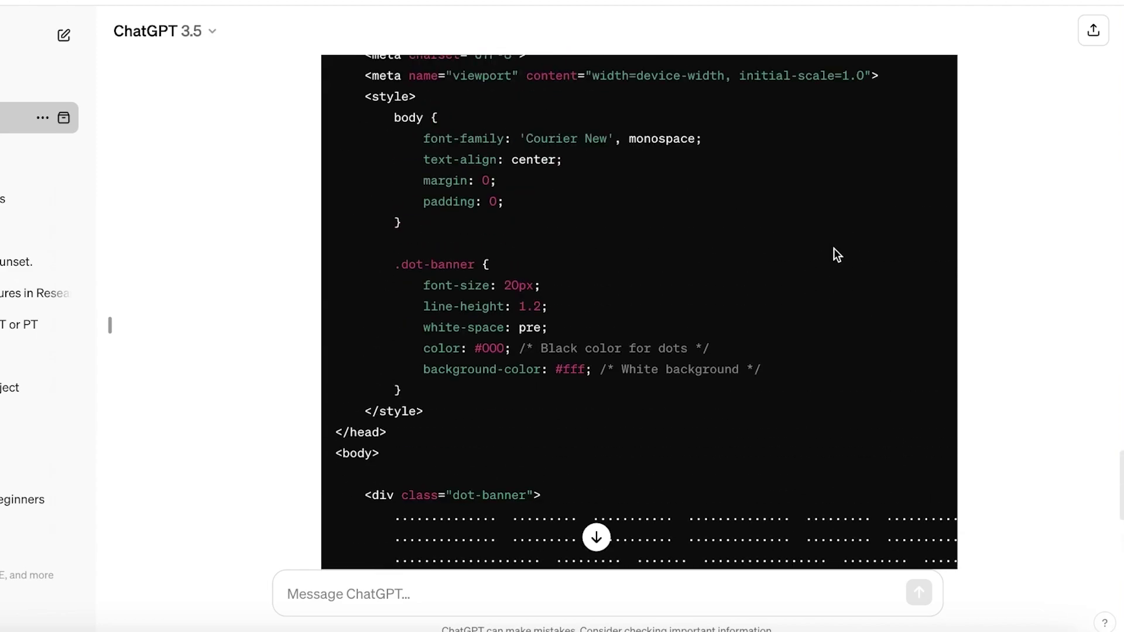
pyautogui.scroll(5, 833, 249)
pyautogui.scroll(-2, 832, 249)
pyautogui.scroll(-5, 786, 296)
pyautogui.scroll(8, 451, 361)
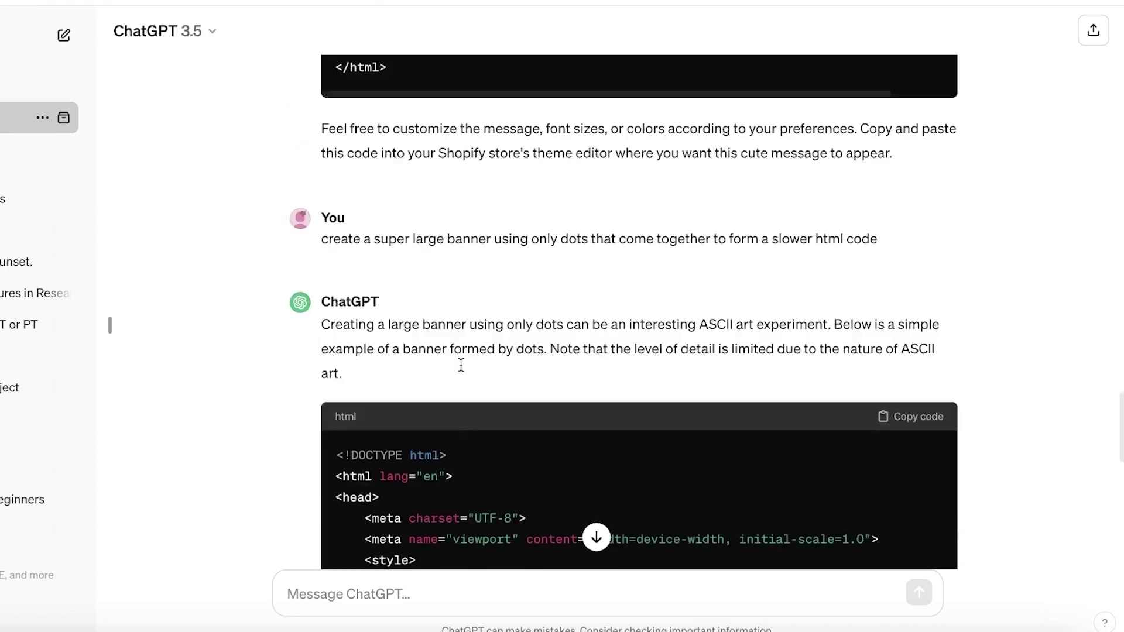
pyautogui.scroll(-1, 460, 364)
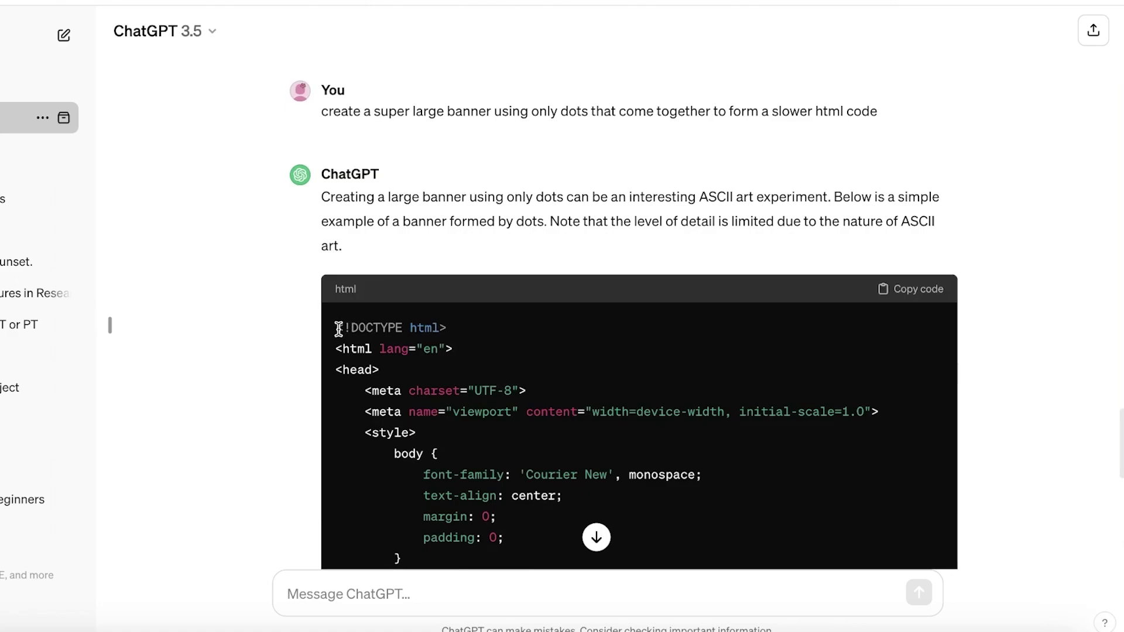
pyautogui.moveTo(339, 326); pyautogui.dragTo(752, 408)
# Copy the full selected dot-banner code block from ChatGPT's reply.
pyautogui.rightClick(601, 213)
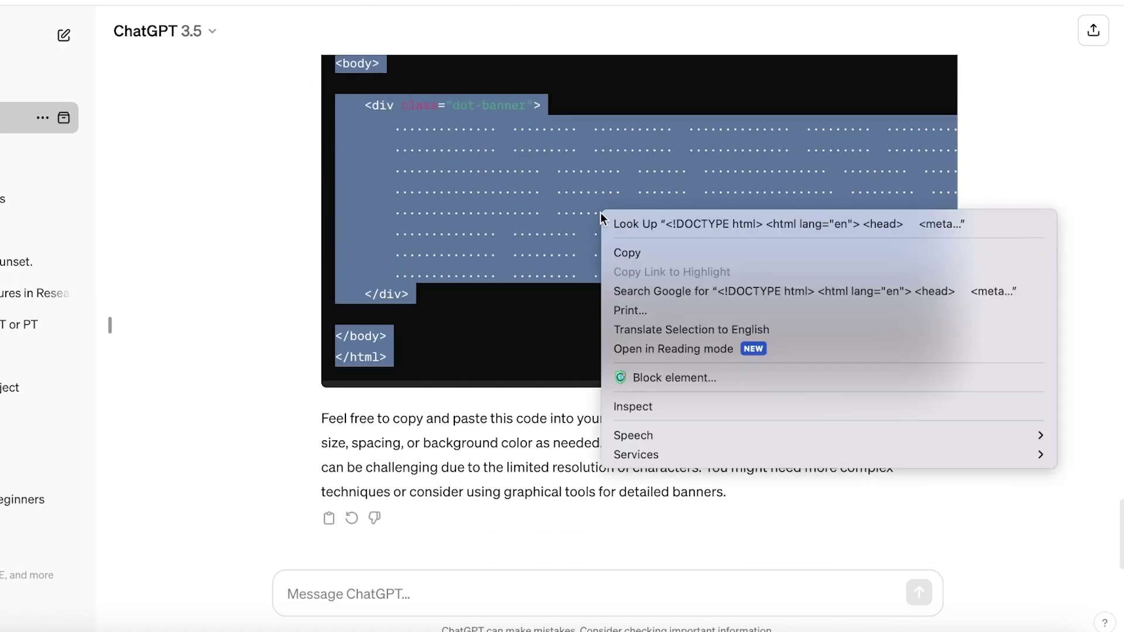
pyautogui.click(622, 253)
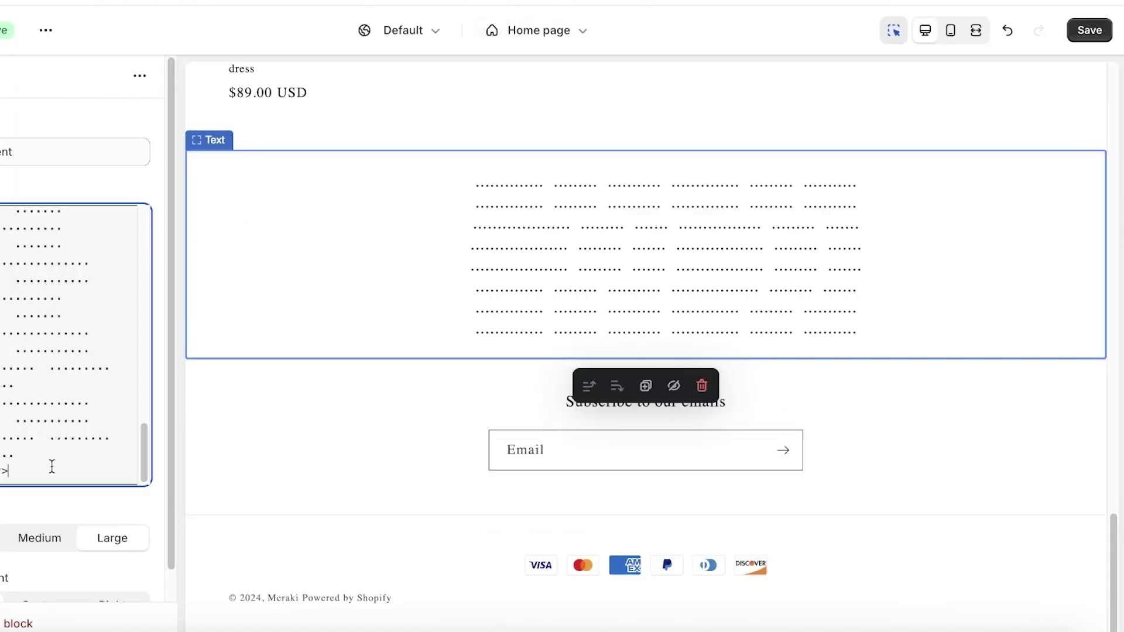
# Paste the dot-banner HTML over the block's code and insert a line break between dot rows.
pyautogui.moveTo(50, 466); pyautogui.dragTo(68, 111)
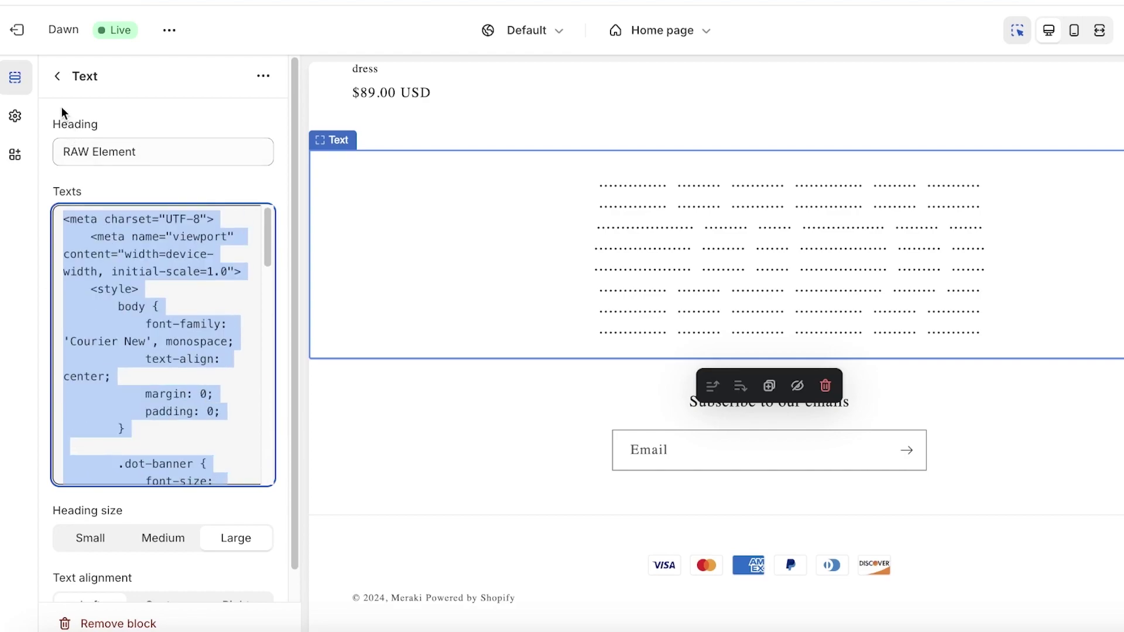
pyautogui.hotkey('ctrl', 'v')
pyautogui.scroll(-1, 118, 299)
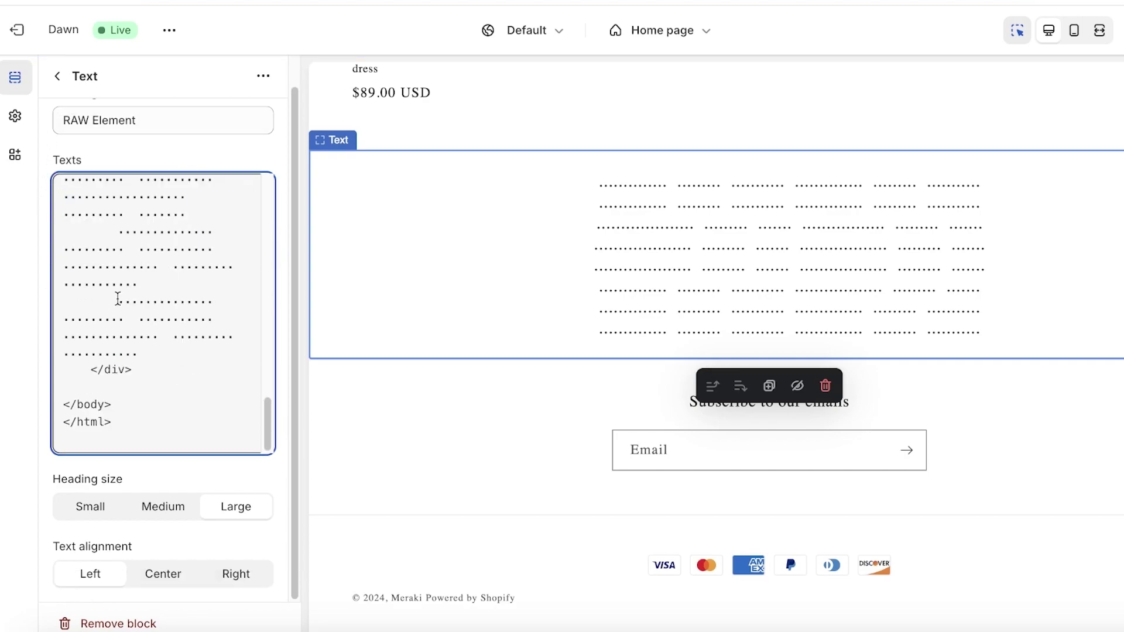
pyautogui.click(118, 299)
pyautogui.press('Return')
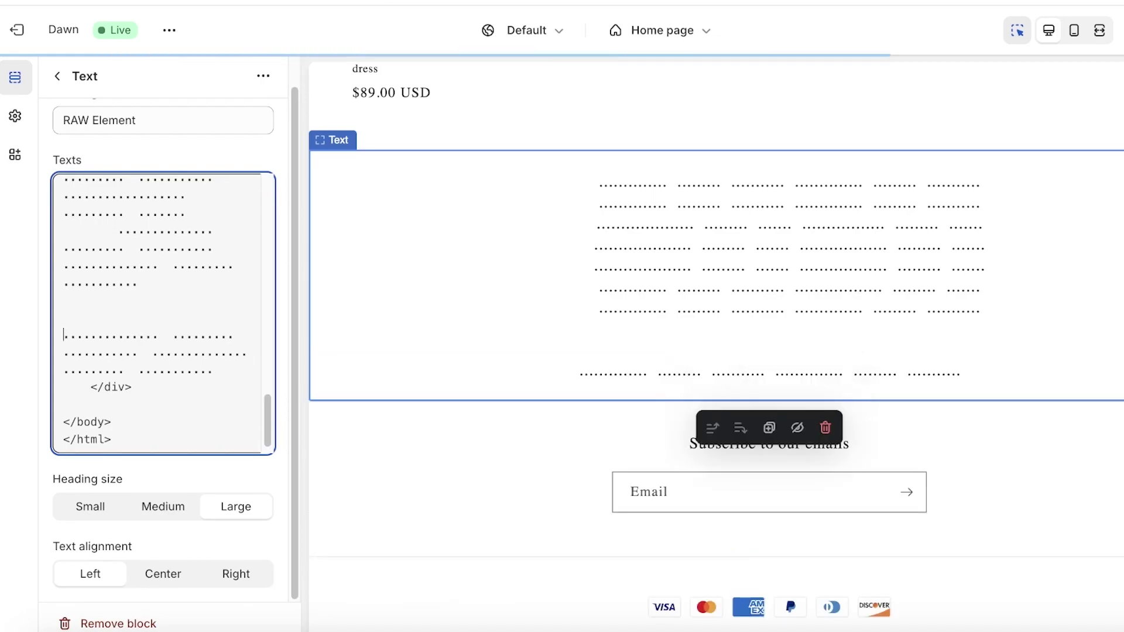
# Select all code in the second RAW Element block and delete it.
pyautogui.click(149, 284)
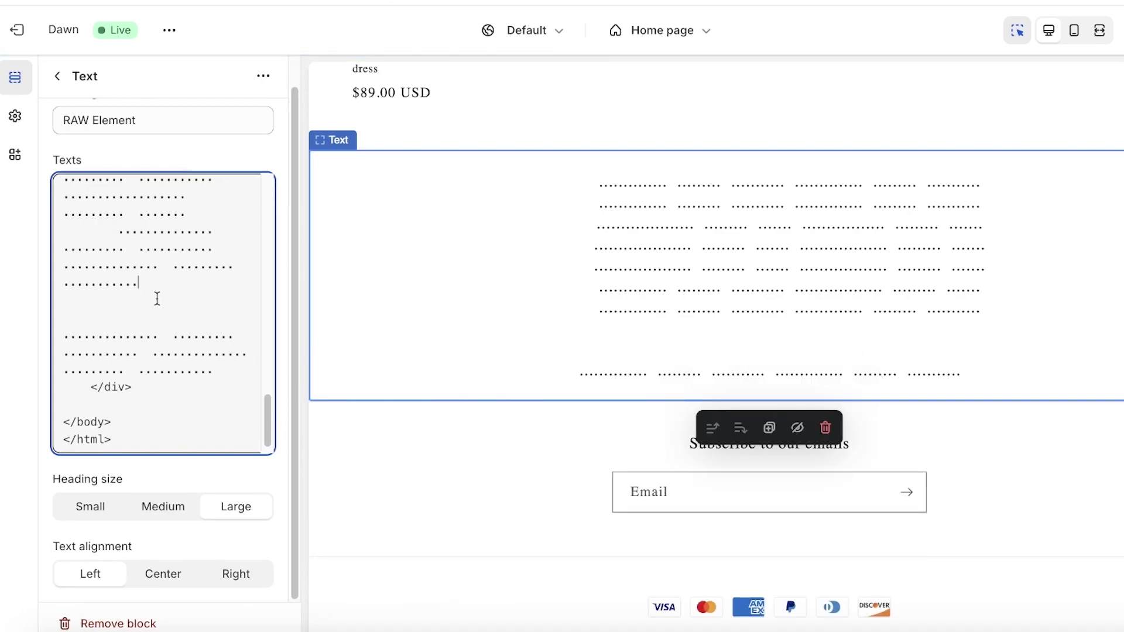
pyautogui.moveTo(160, 434); pyautogui.dragTo(44, 188)
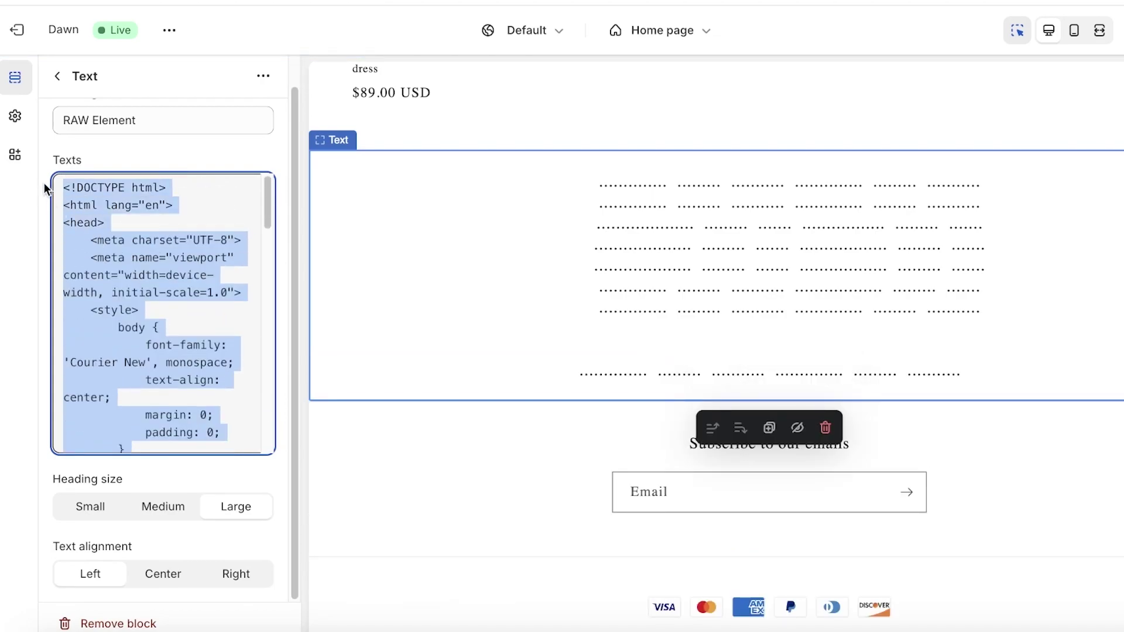
pyautogui.press('BackSpace')
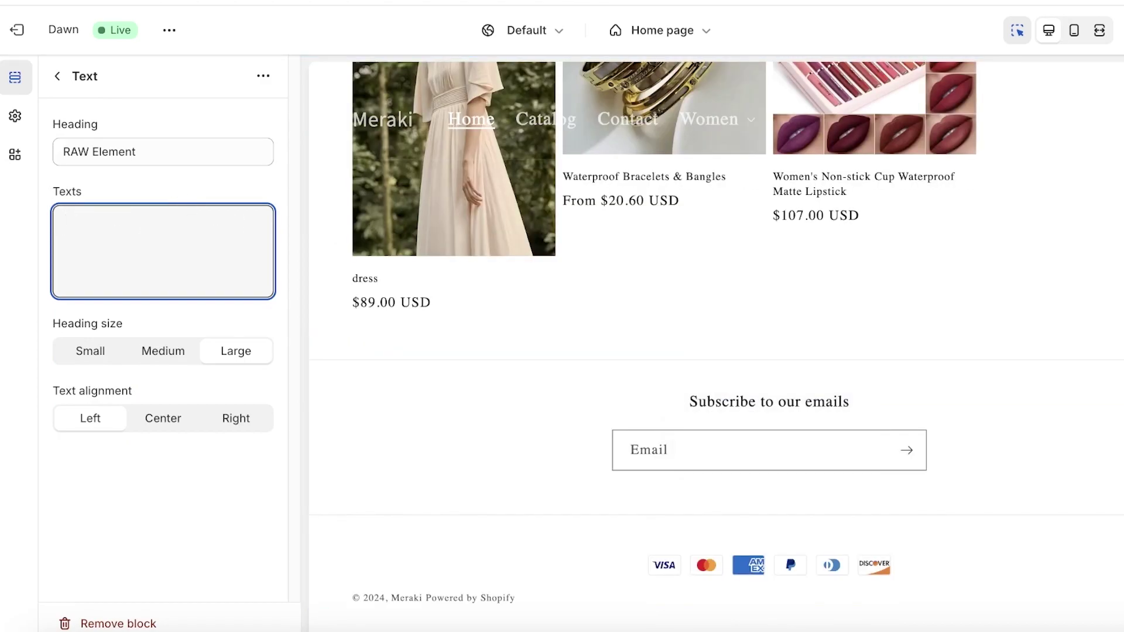
# Exit the theme editor, first staying at the unsaved-changes warning, then exiting again.
pyautogui.click(23, 37)
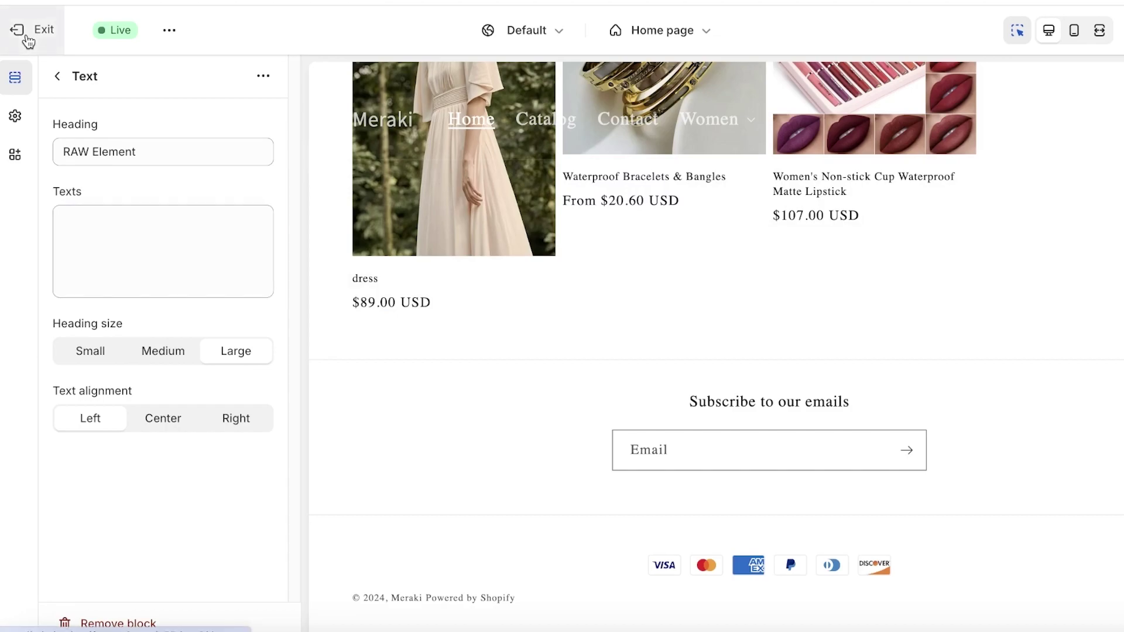
pyautogui.click(703, 372)
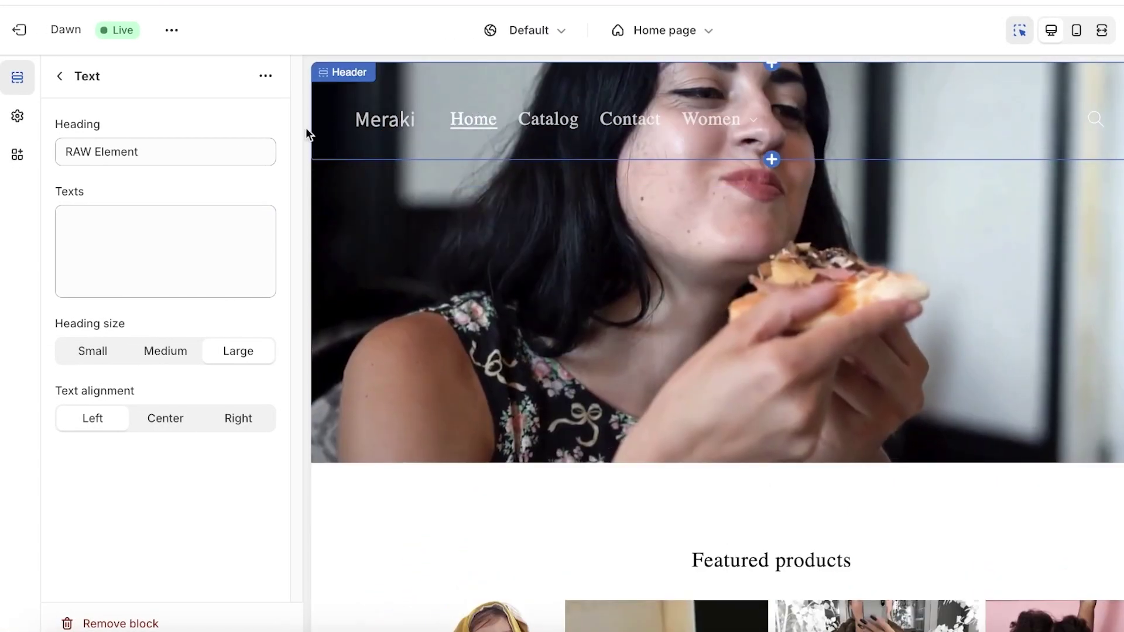
pyautogui.click(20, 30)
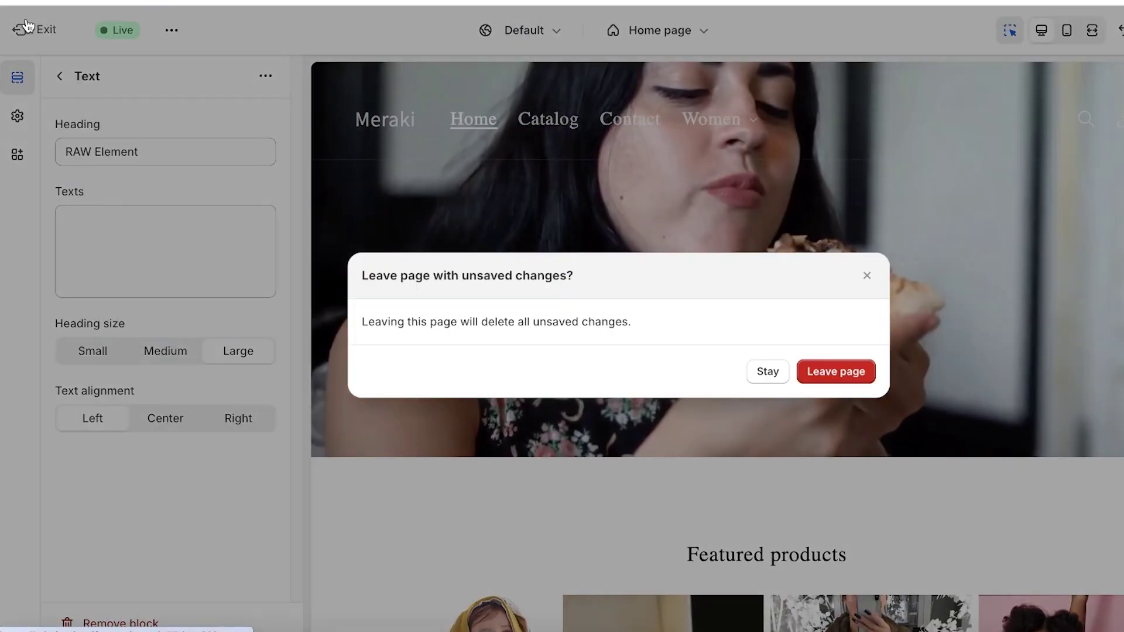
pyautogui.click(803, 377)
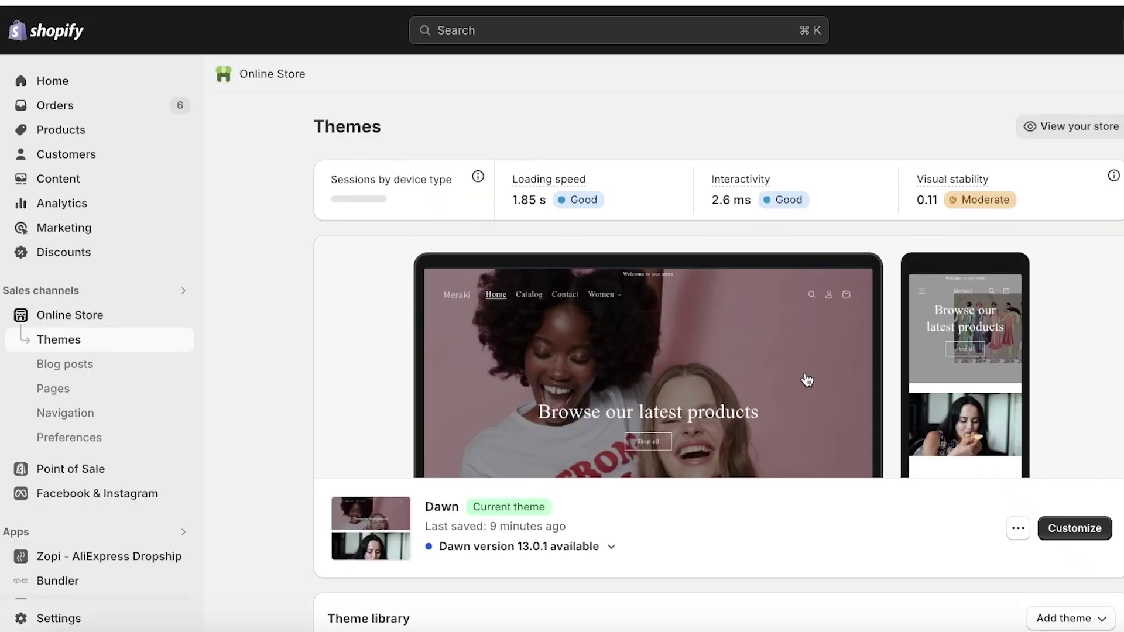